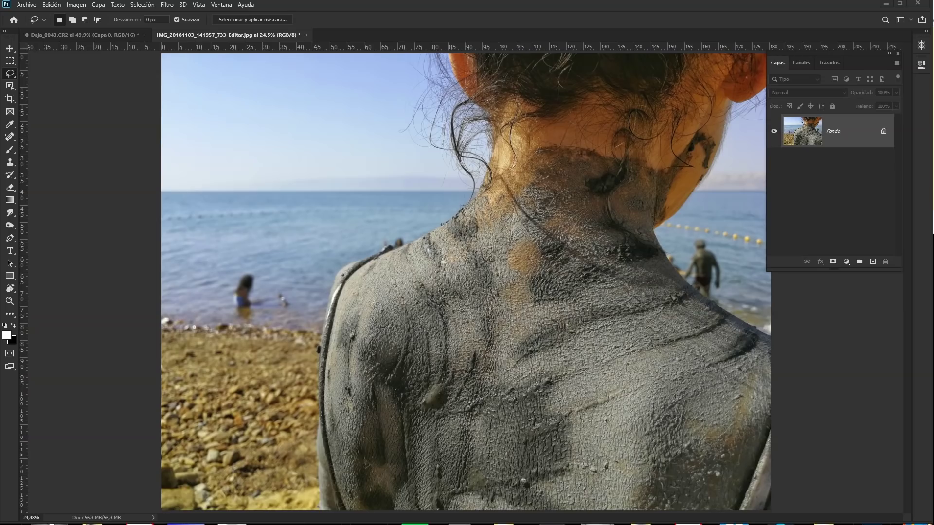
Zoom the photo to 50% and pan to the girl wading in the water
{"action": "left_click", "coordinate": [48, 4]}
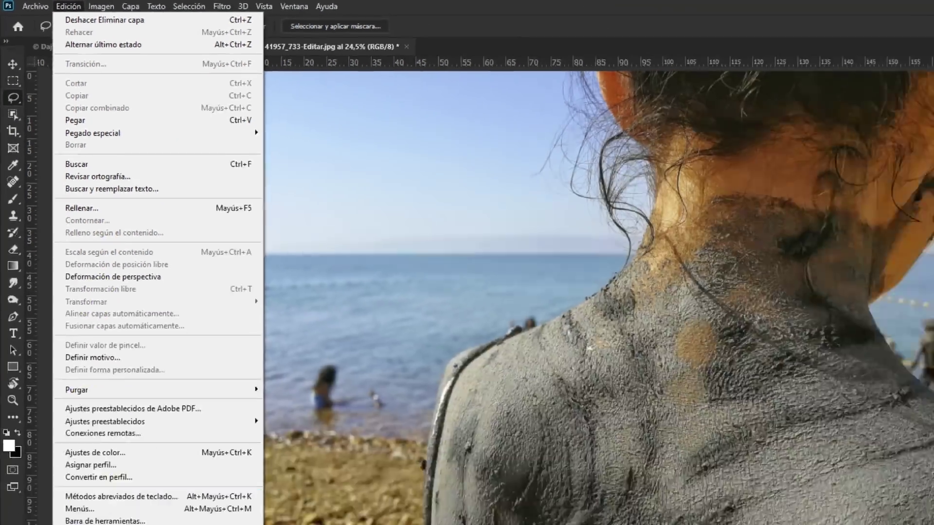
{"action": "left_click", "coordinate": [88, 180]}
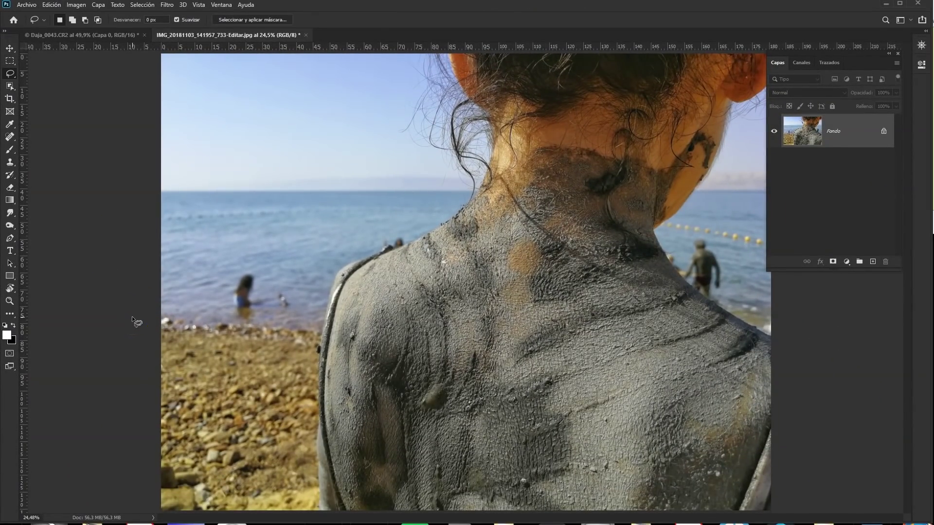
{"action": "key", "text": "ctrl+plus"}
{"action": "key", "text": "ctrl+plus"}
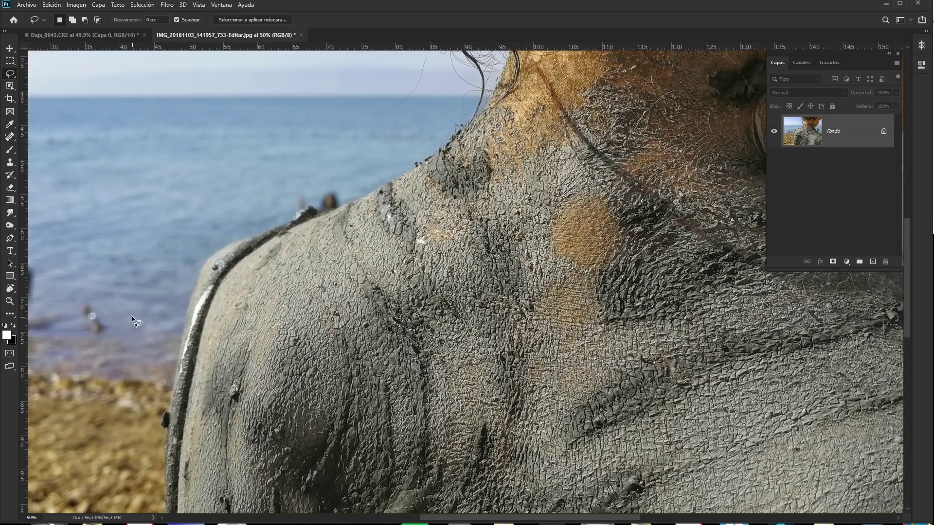
{"action": "left_click_drag", "start_coordinate": [319, 292], "coordinate": [563, 273]}
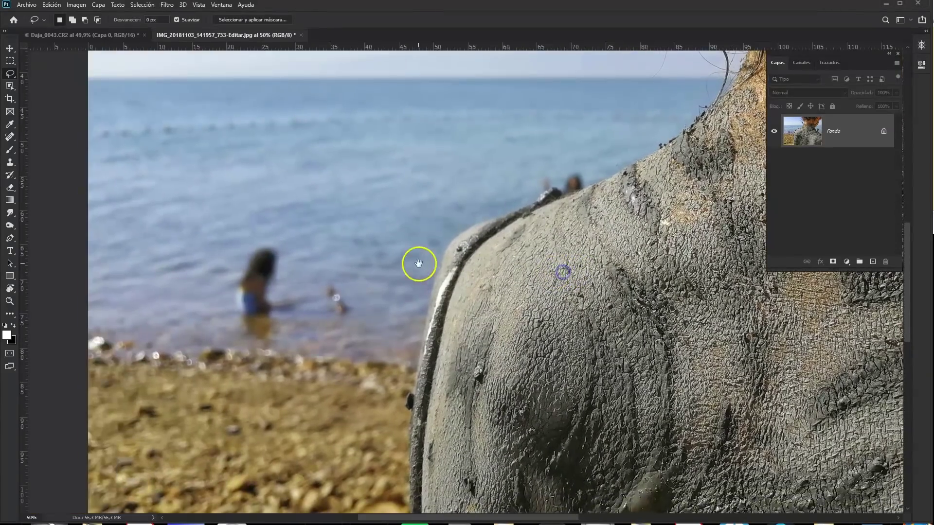
{"action": "left_click_drag", "start_coordinate": [417, 265], "coordinate": [421, 290]}
{"action": "key", "text": "ctrl+r"}
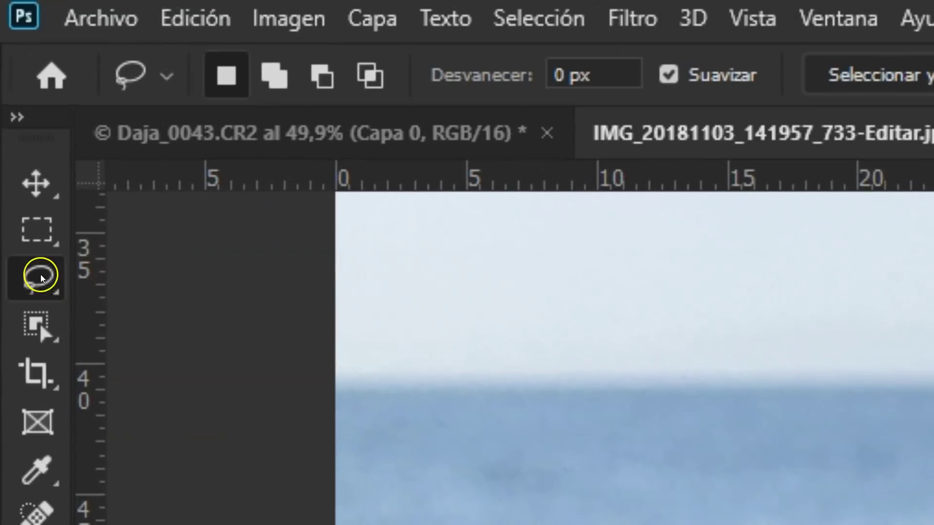
Draw a loose freehand Lasso selection around the wading girl
{"action": "right_click", "coordinate": [10, 73]}
{"action": "left_click", "coordinate": [125, 278]}
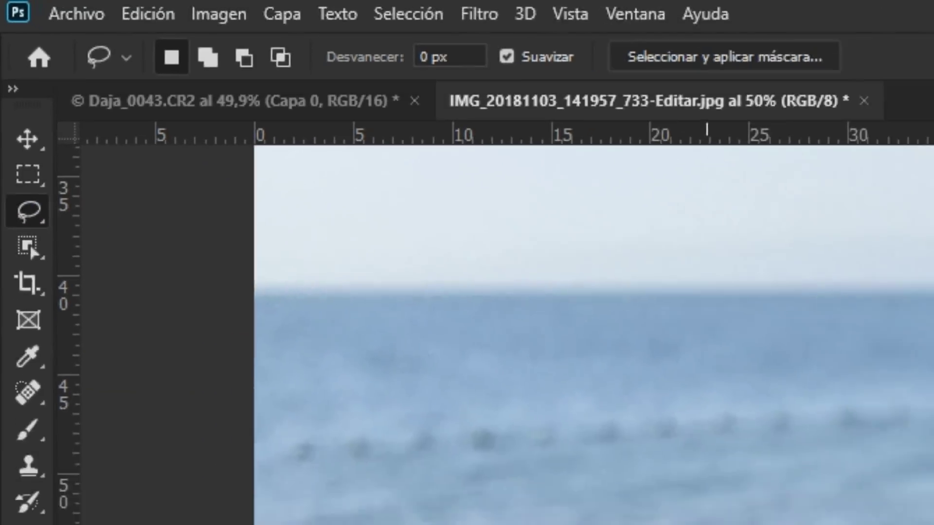
{"action": "left_click_drag", "start_coordinate": [282, 289], "coordinate": [295, 378]}
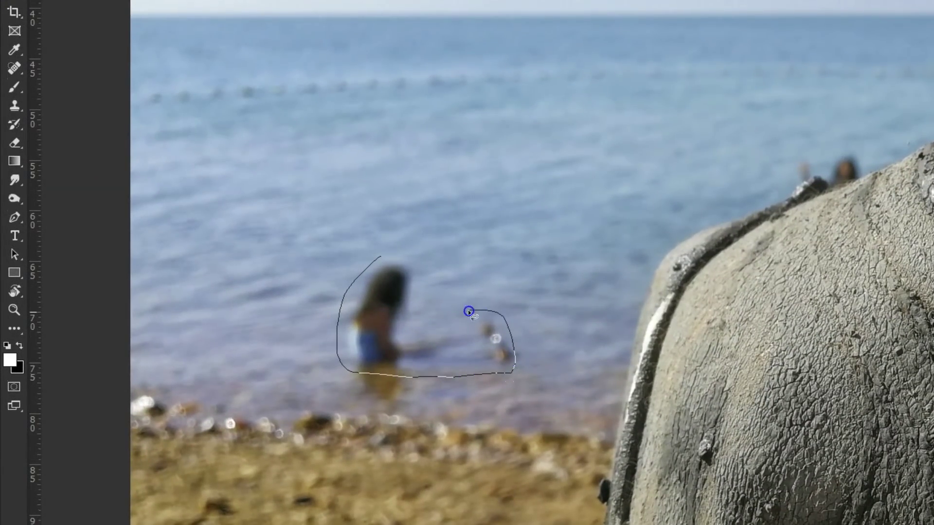
{"action": "left_click_drag", "start_coordinate": [418, 250], "coordinate": [385, 252]}
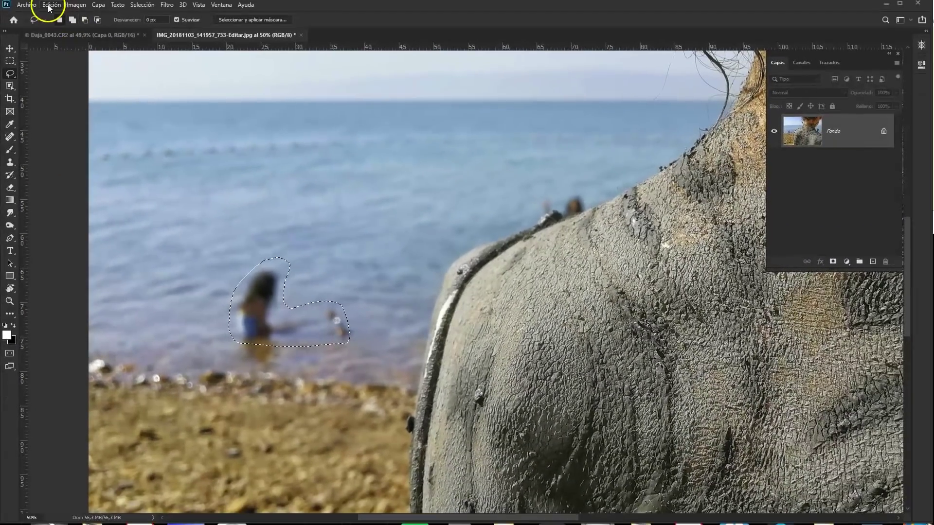
{"action": "left_click", "coordinate": [52, 5]}
Open Content-Aware Fill for the girl's selection and try Rectangular sampling
{"action": "left_click", "coordinate": [109, 175]}
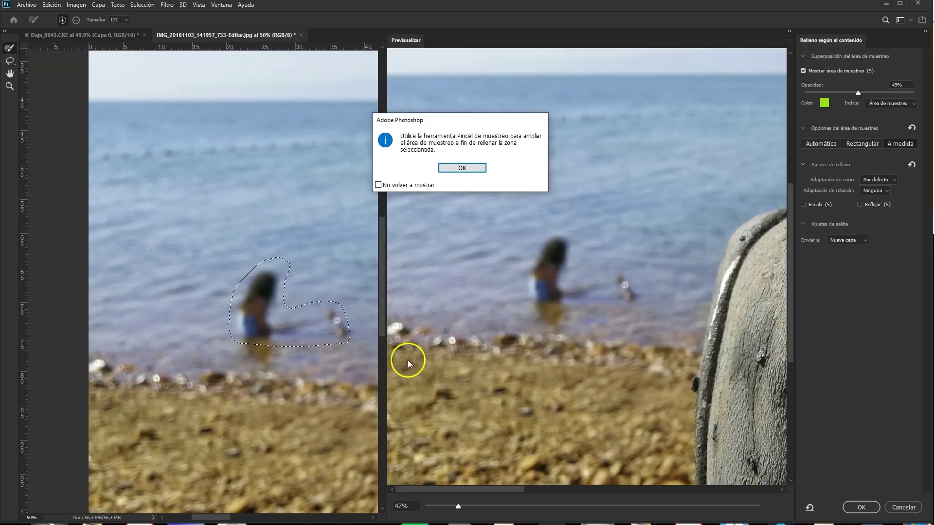
{"action": "left_click", "coordinate": [472, 168]}
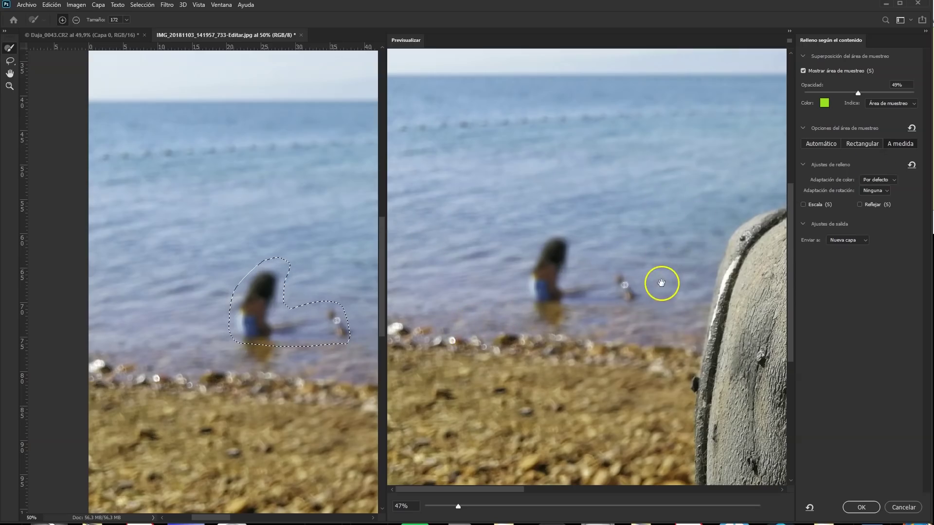
{"action": "left_click", "coordinate": [858, 144]}
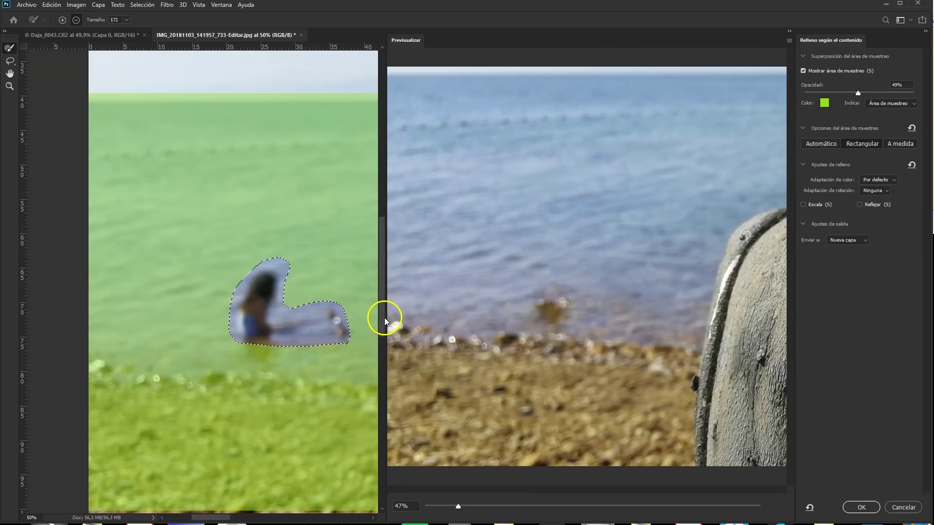
{"action": "left_click_drag", "start_coordinate": [387, 320], "coordinate": [626, 303]}
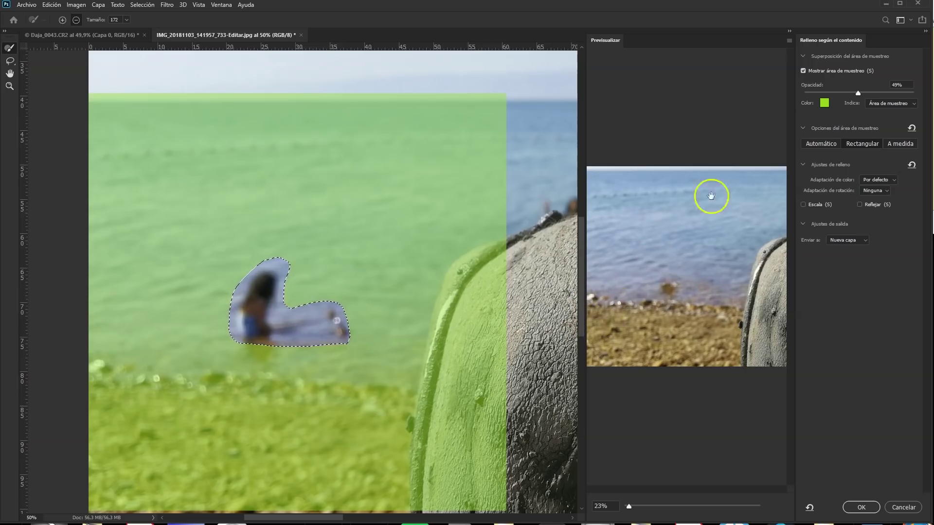
Try Automático sampling, then settle on A medida to clear the sampling overlay
{"action": "left_click", "coordinate": [821, 144]}
{"action": "left_click", "coordinate": [820, 143]}
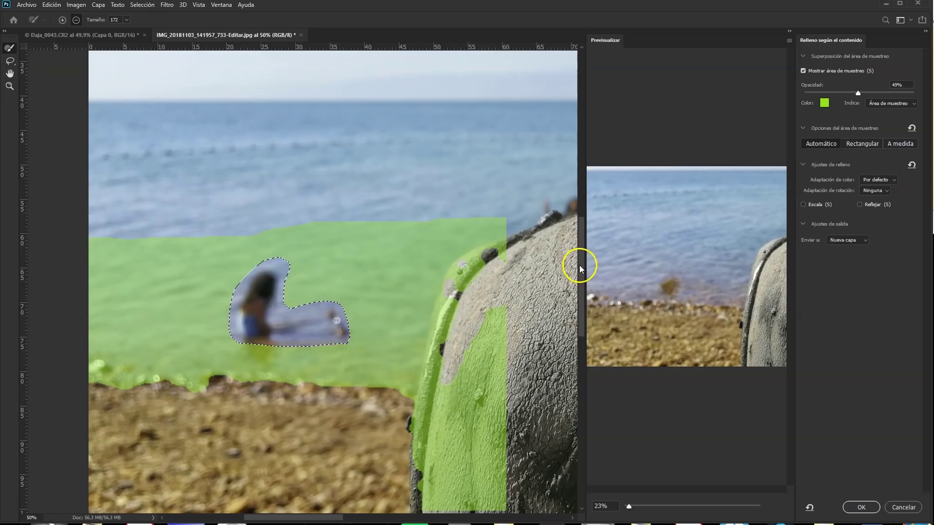
{"action": "left_click_drag", "start_coordinate": [580, 265], "coordinate": [583, 294]}
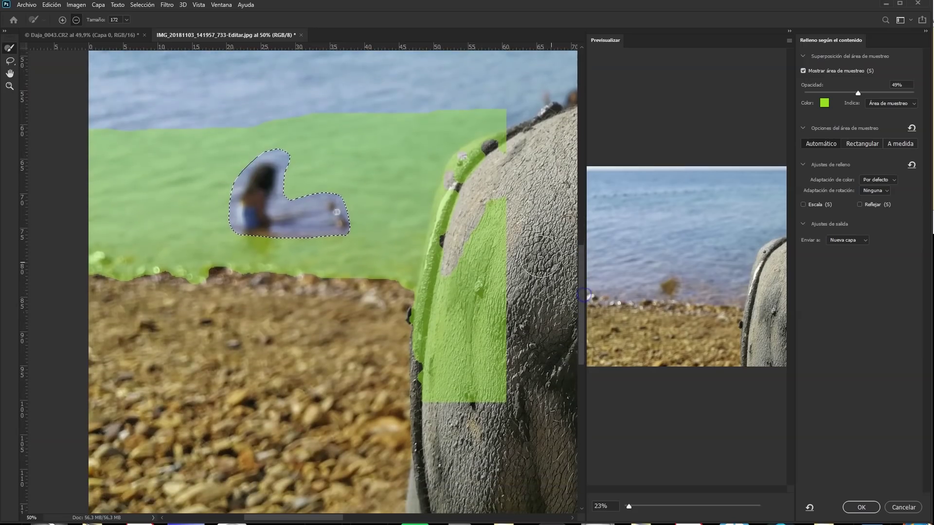
{"action": "left_click_drag", "start_coordinate": [519, 329], "coordinate": [505, 325]}
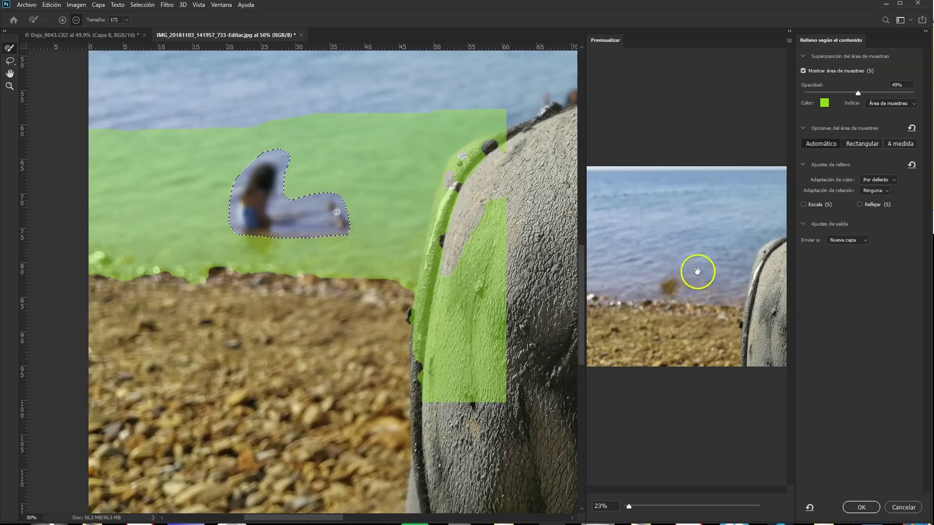
{"action": "left_click", "coordinate": [895, 144]}
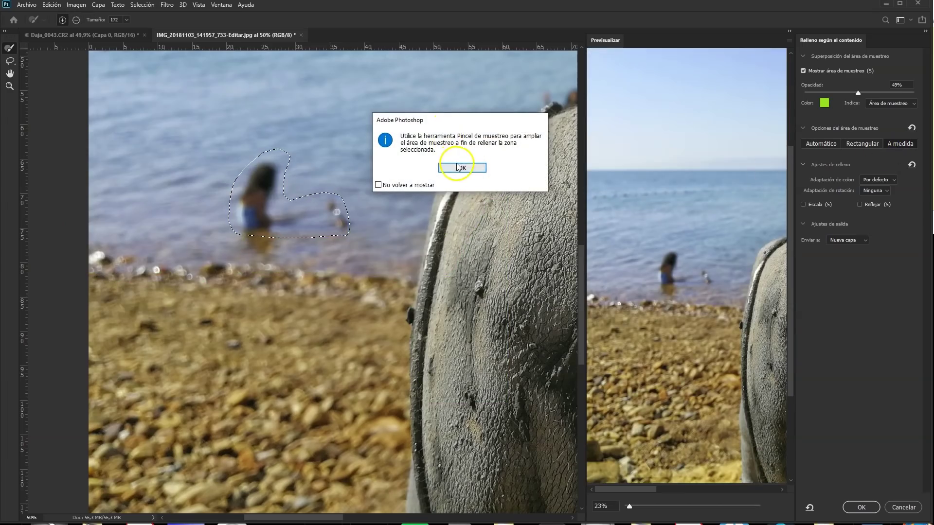
Paint nearby water around the girl as the sampling area and enlarge the preview to 74%
{"action": "left_click", "coordinate": [459, 165]}
{"action": "left_click", "coordinate": [462, 169]}
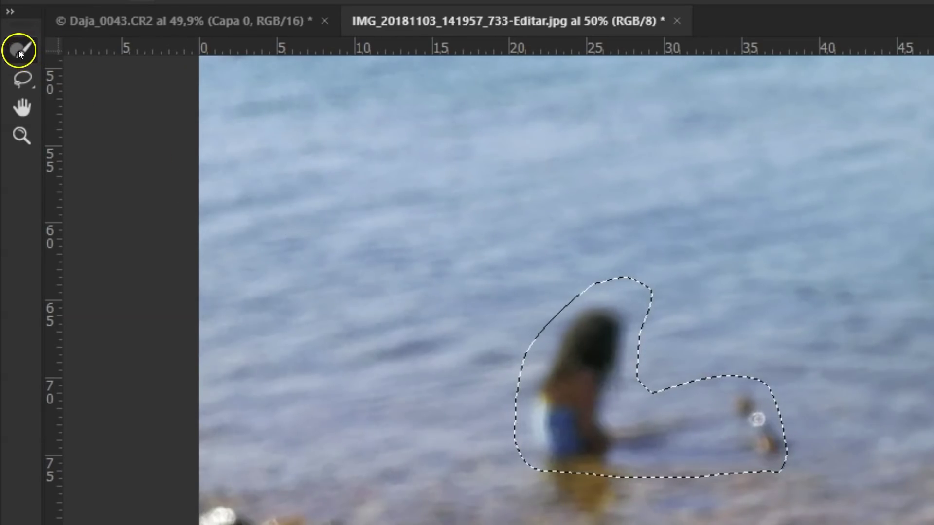
{"action": "mouse_move", "coordinate": [365, 279]}
{"action": "left_mouse_down"}
{"action": "mouse_move", "coordinate": [429, 211]}
{"action": "mouse_move", "coordinate": [428, 245]}
{"action": "left_mouse_up"}
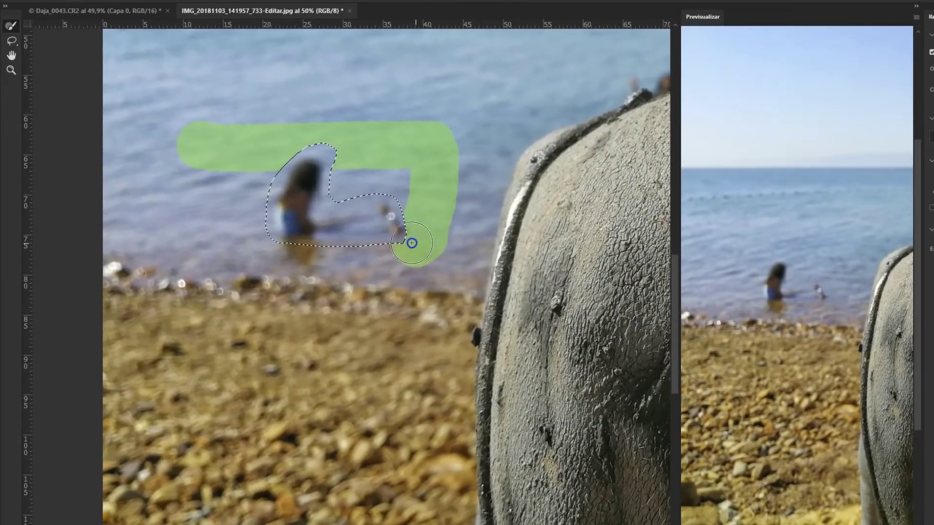
{"action": "mouse_move", "coordinate": [259, 233]}
{"action": "left_mouse_down"}
{"action": "mouse_move", "coordinate": [424, 230]}
{"action": "mouse_move", "coordinate": [430, 191]}
{"action": "mouse_move", "coordinate": [423, 198]}
{"action": "left_mouse_up"}
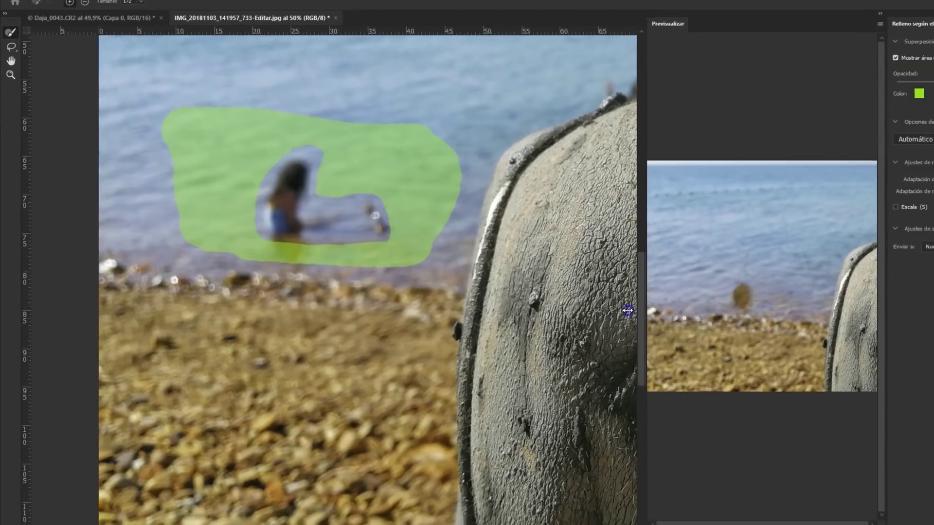
{"action": "left_click_drag", "start_coordinate": [680, 313], "coordinate": [443, 306]}
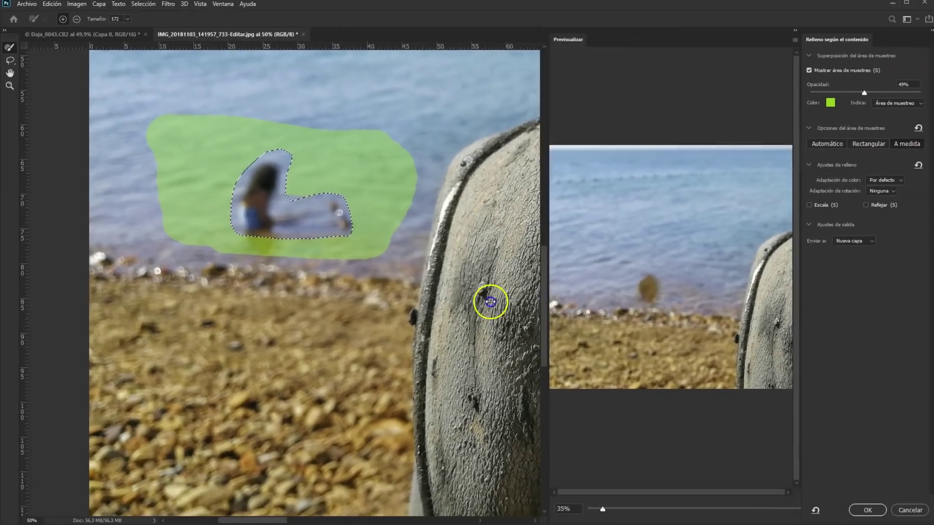
{"action": "mouse_move", "coordinate": [504, 506]}
{"action": "left_mouse_down"}
{"action": "mouse_move", "coordinate": [529, 506]}
{"action": "mouse_move", "coordinate": [512, 506]}
{"action": "left_mouse_up"}
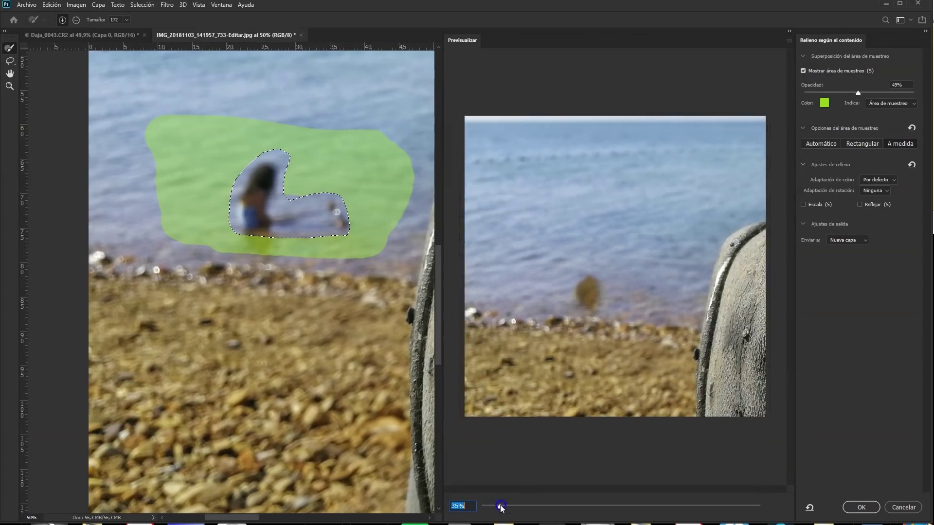
Set the fill preview to 52% and Alt-paint the pebbly shoreline out of the sampling area
{"action": "left_click", "coordinate": [615, 264]}
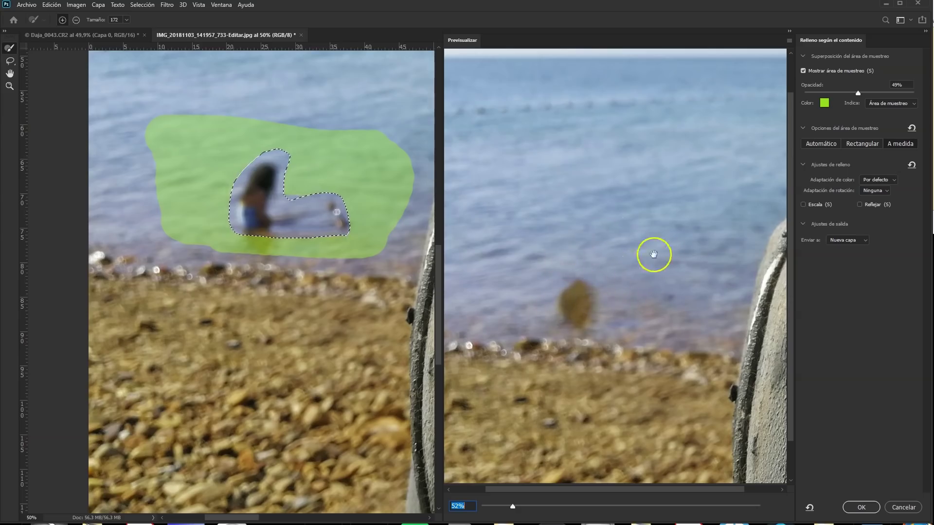
{"action": "left_click_drag", "start_coordinate": [664, 260], "coordinate": [573, 276]}
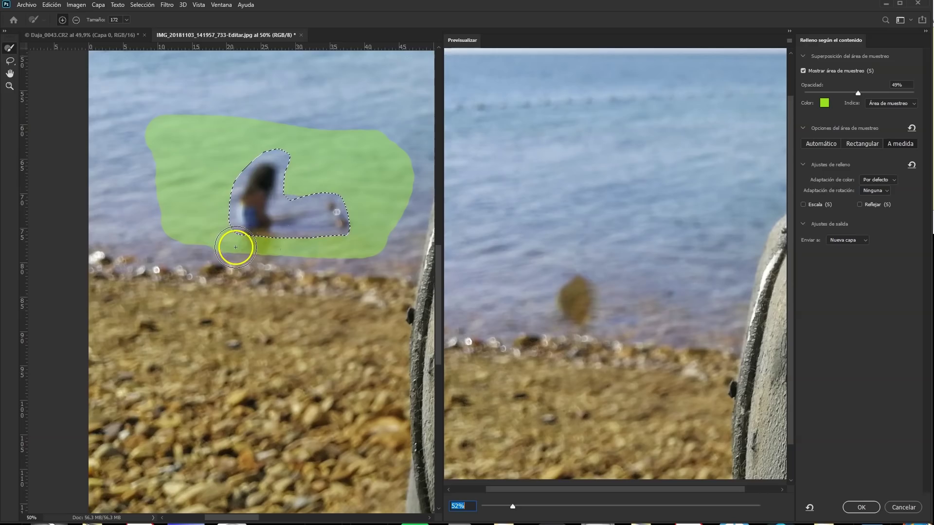
{"action": "left_click_drag", "start_coordinate": [208, 241], "coordinate": [396, 240]}
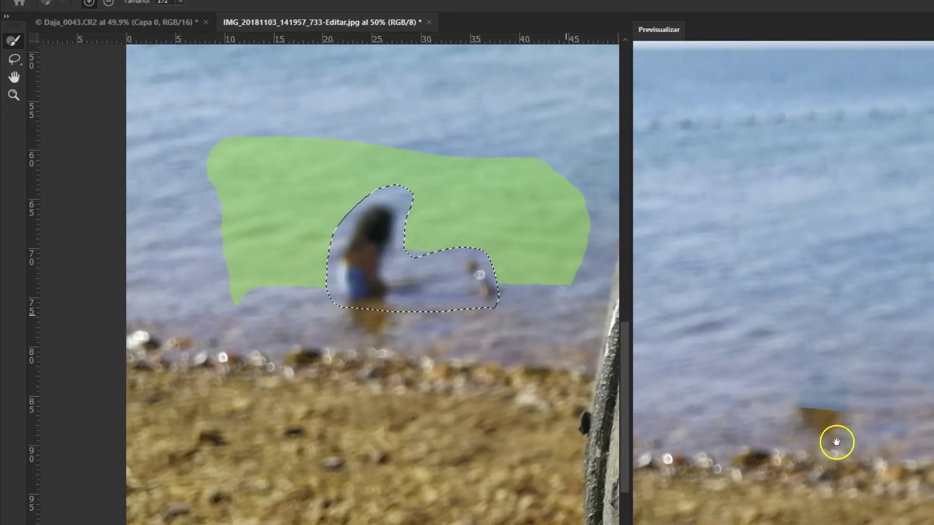
Shift-lasso the child's reflection into the selection and check the filled water
{"action": "left_click", "coordinate": [19, 64]}
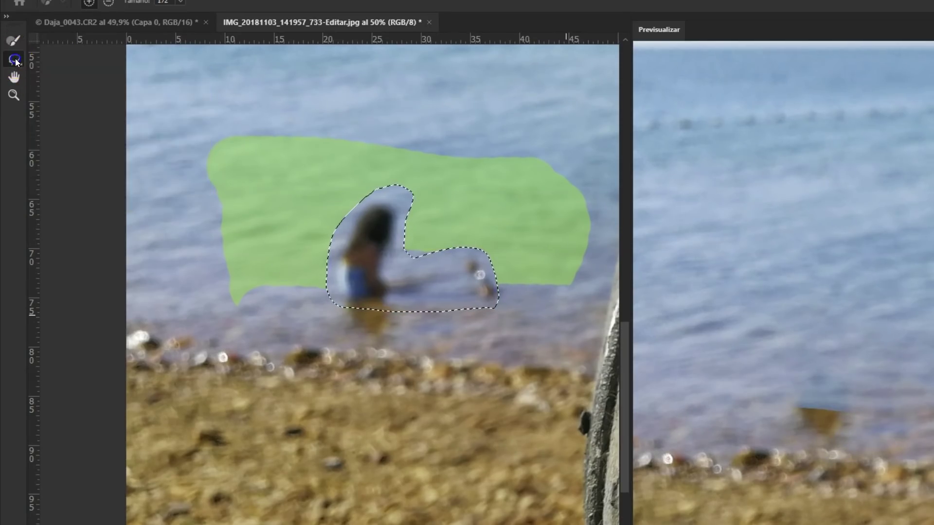
{"action": "left_click_drag", "start_coordinate": [330, 297], "coordinate": [334, 304]}
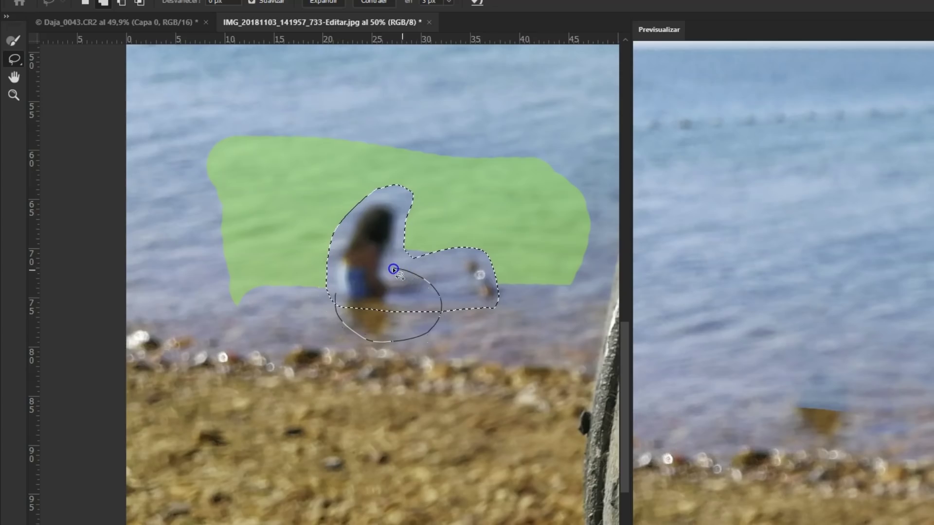
{"action": "left_click_drag", "start_coordinate": [439, 286], "coordinate": [449, 343]}
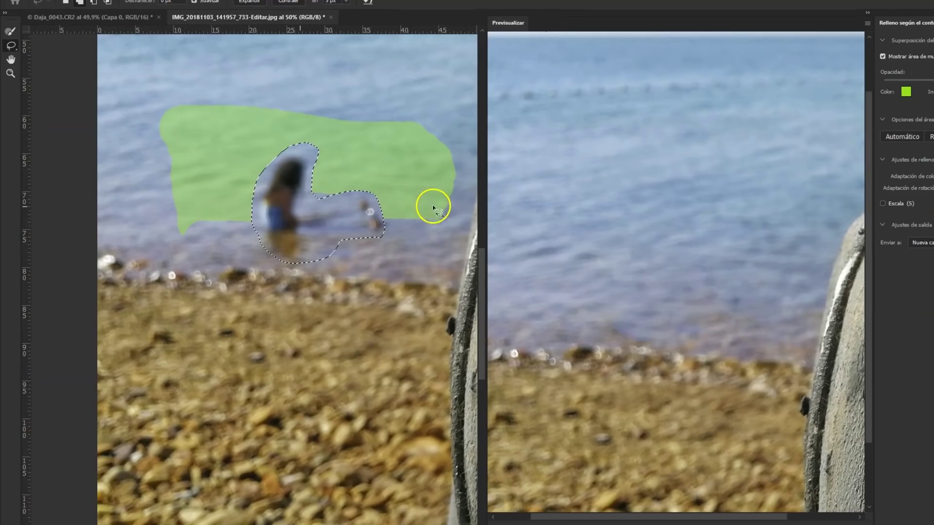
{"action": "left_click_drag", "start_coordinate": [620, 221], "coordinate": [519, 236]}
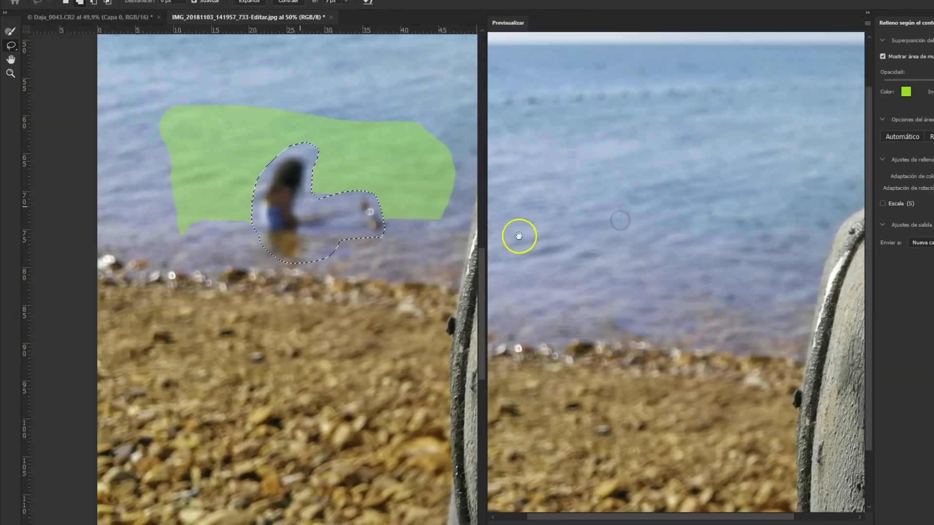
Paint more surrounding water into the sample area, apply the fill as a new layer, and deselect
{"action": "mouse_move", "coordinate": [328, 238]}
{"action": "left_mouse_down"}
{"action": "mouse_move", "coordinate": [324, 305]}
{"action": "mouse_move", "coordinate": [306, 286]}
{"action": "left_mouse_up"}
{"action": "left_click", "coordinate": [10, 33]}
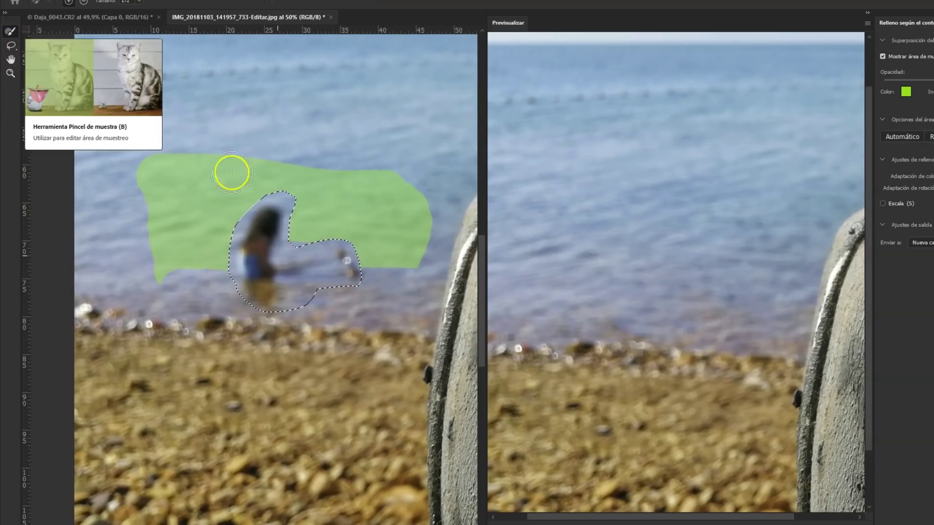
{"action": "mouse_move", "coordinate": [165, 156]}
{"action": "left_mouse_down"}
{"action": "mouse_move", "coordinate": [407, 156]}
{"action": "mouse_move", "coordinate": [190, 146]}
{"action": "mouse_move", "coordinate": [399, 136]}
{"action": "mouse_move", "coordinate": [416, 237]}
{"action": "mouse_move", "coordinate": [418, 163]}
{"action": "left_mouse_up"}
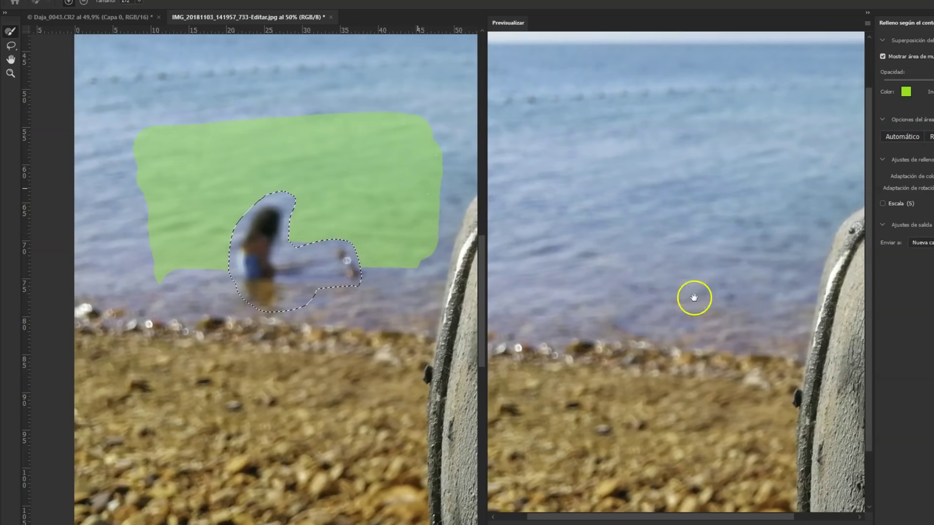
{"action": "mouse_move", "coordinate": [194, 261]}
{"action": "left_mouse_down"}
{"action": "mouse_move", "coordinate": [402, 286]}
{"action": "mouse_move", "coordinate": [316, 281]}
{"action": "left_mouse_up"}
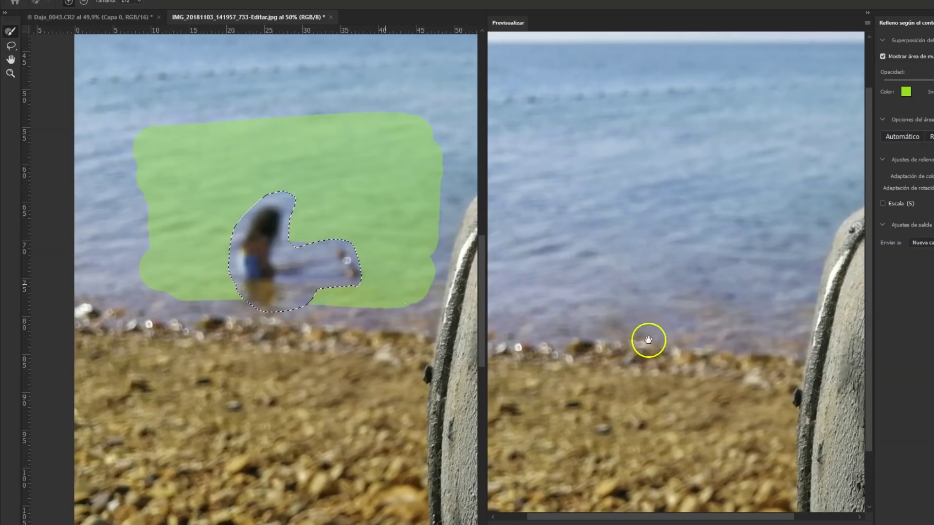
{"action": "mouse_move", "coordinate": [329, 312]}
{"action": "left_mouse_down"}
{"action": "mouse_move", "coordinate": [234, 292]}
{"action": "mouse_move", "coordinate": [388, 304]}
{"action": "left_mouse_up"}
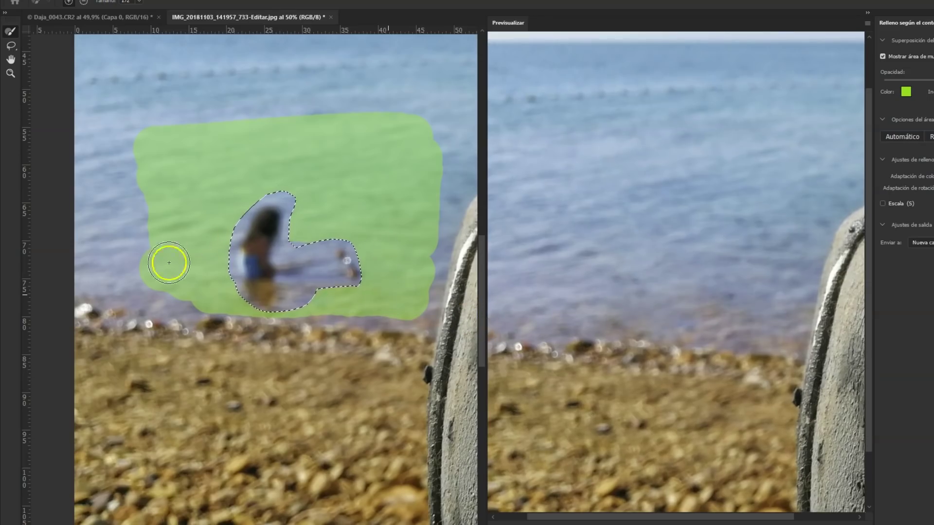
{"action": "mouse_move", "coordinate": [204, 291]}
{"action": "left_mouse_down"}
{"action": "mouse_move", "coordinate": [152, 274]}
{"action": "mouse_move", "coordinate": [116, 141]}
{"action": "left_mouse_up"}
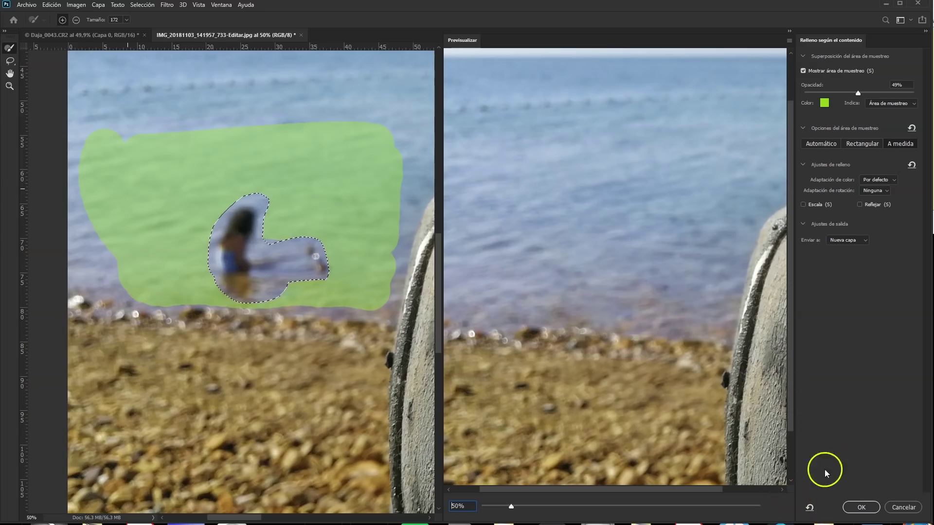
{"action": "left_click", "coordinate": [869, 506]}
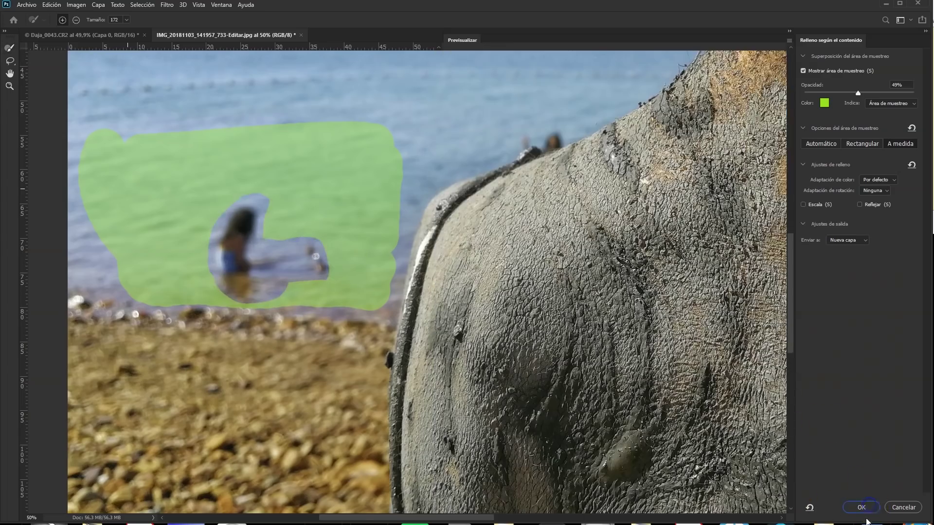
{"action": "key", "text": "ctrl+d"}
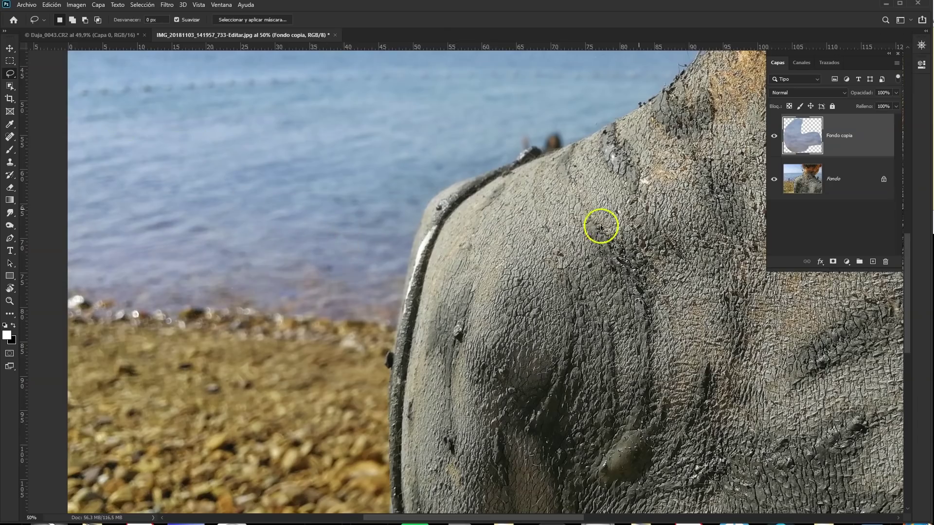
{"action": "left_click", "coordinate": [773, 139]}
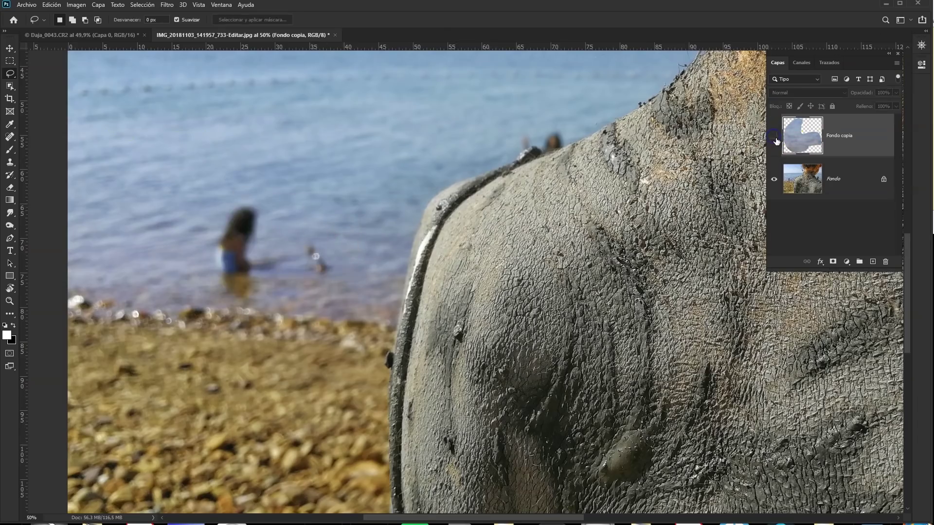
{"action": "left_click", "coordinate": [771, 141]}
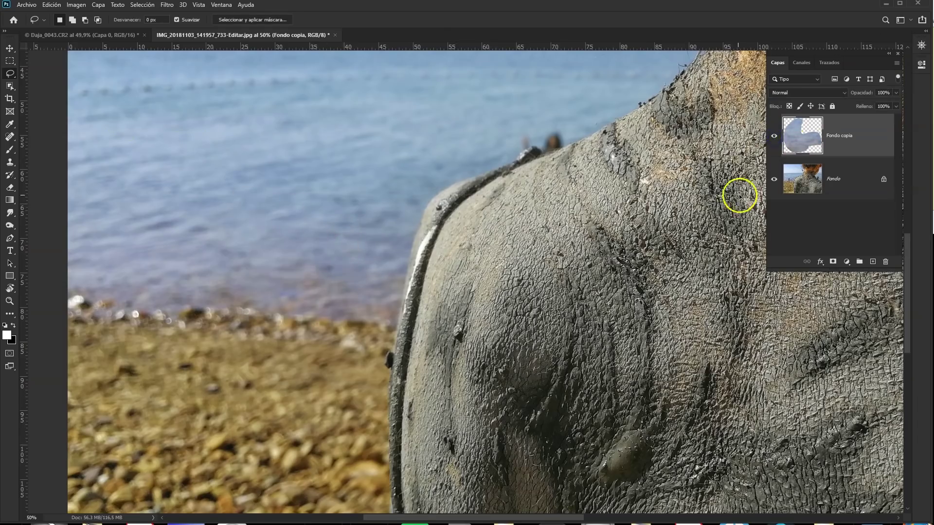
{"action": "key", "text": "ctrl+0"}
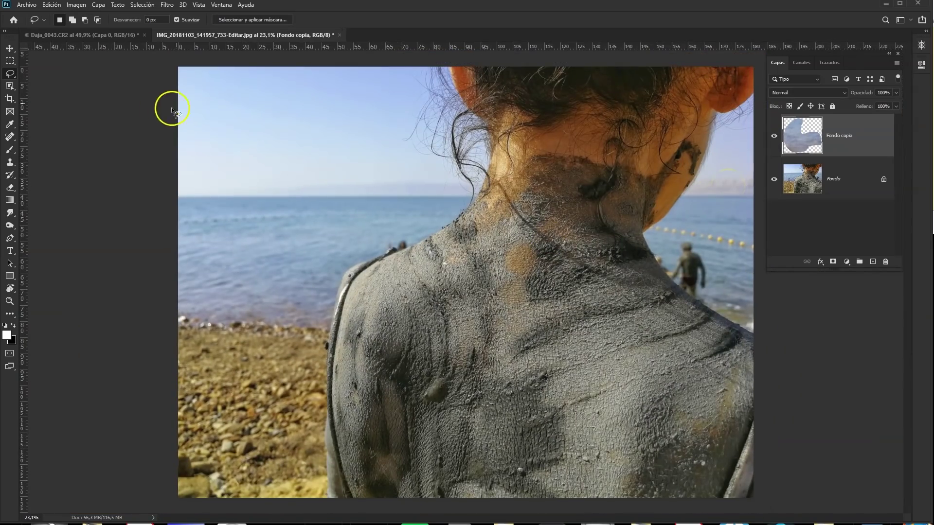
Switch to the Daja_0043.CR2 portrait and toggle Capa 0 off and on to view the room
{"action": "left_click", "coordinate": [120, 36]}
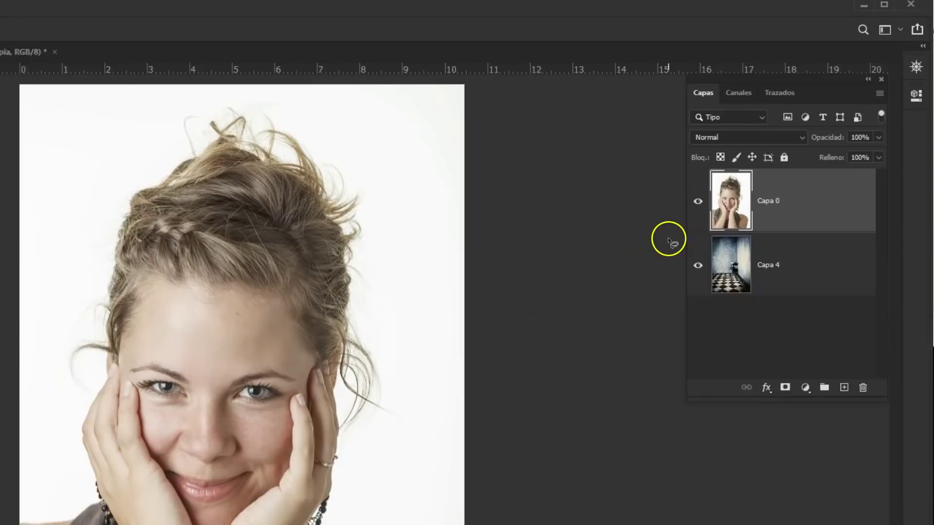
{"action": "left_click", "coordinate": [774, 136]}
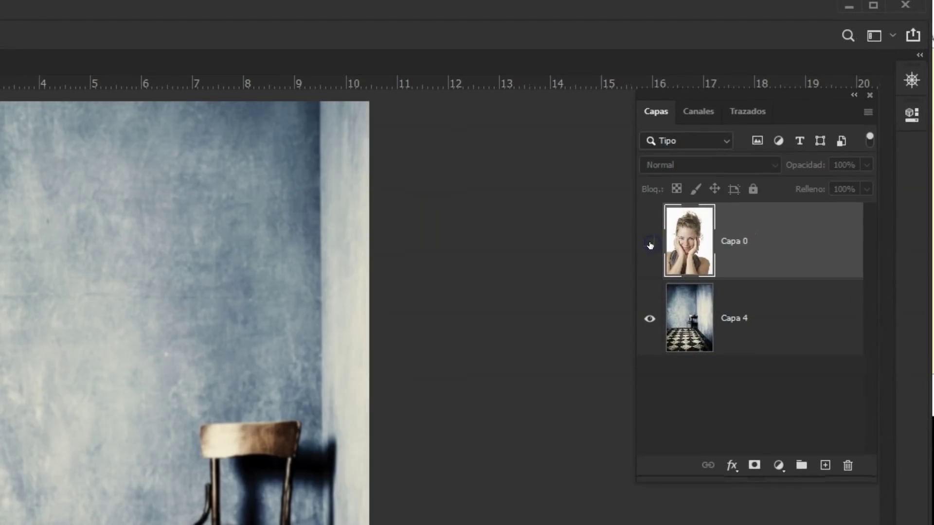
{"action": "left_click", "coordinate": [648, 242]}
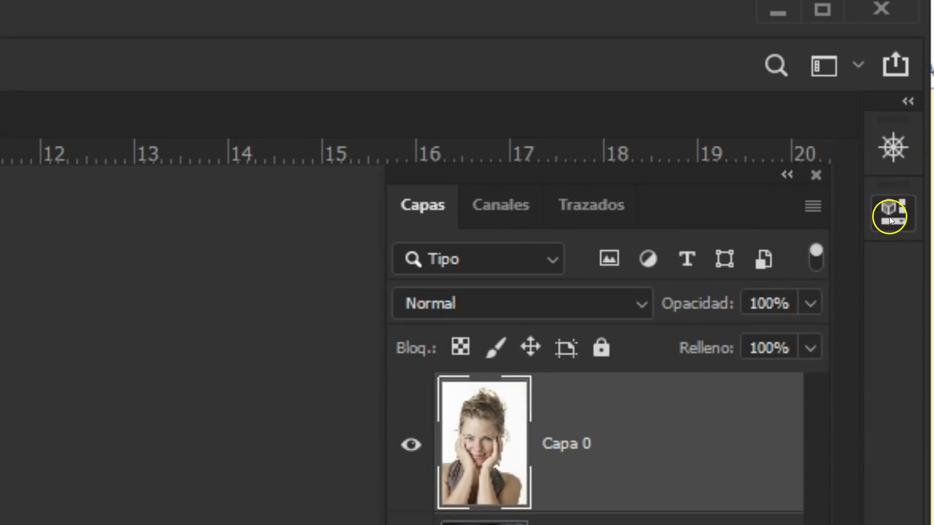
Open the Properties panel from Ventana and dock it beside the Layers panel
{"action": "left_click", "coordinate": [889, 216]}
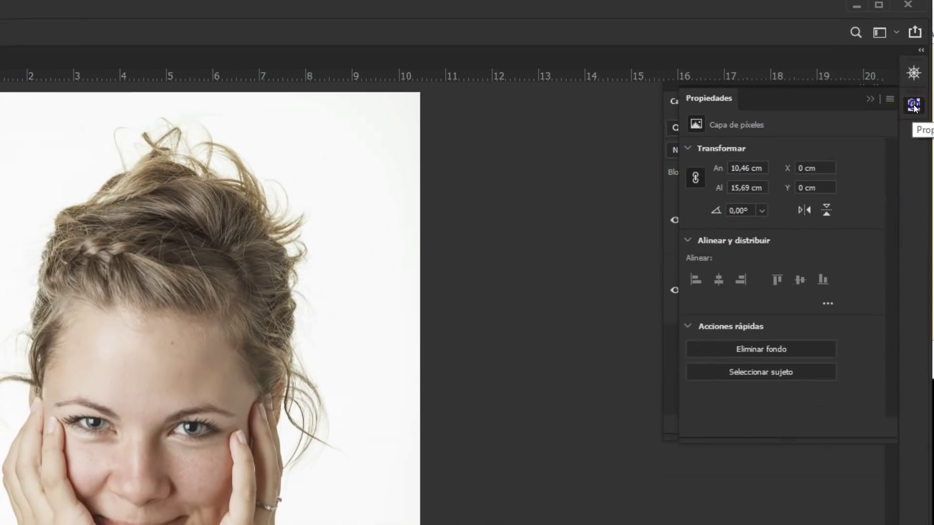
{"action": "left_click", "coordinate": [909, 124]}
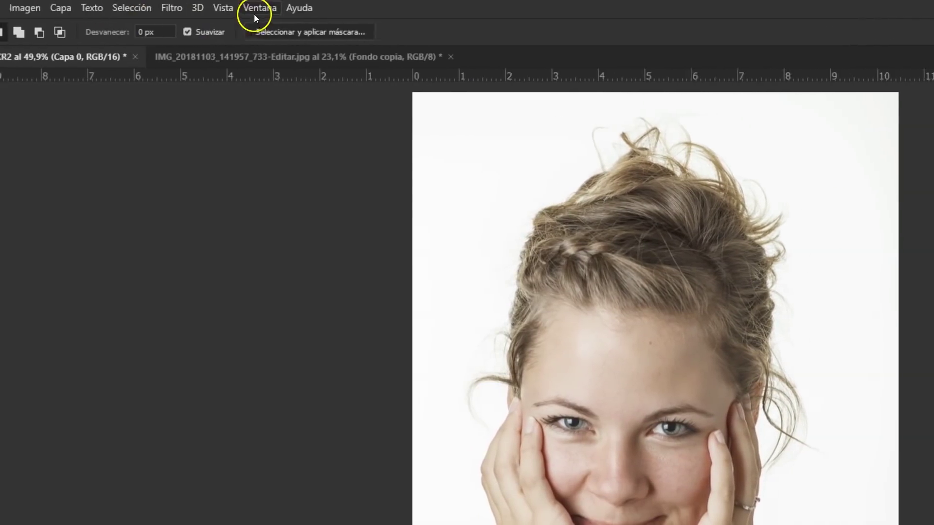
{"action": "left_click", "coordinate": [282, 7]}
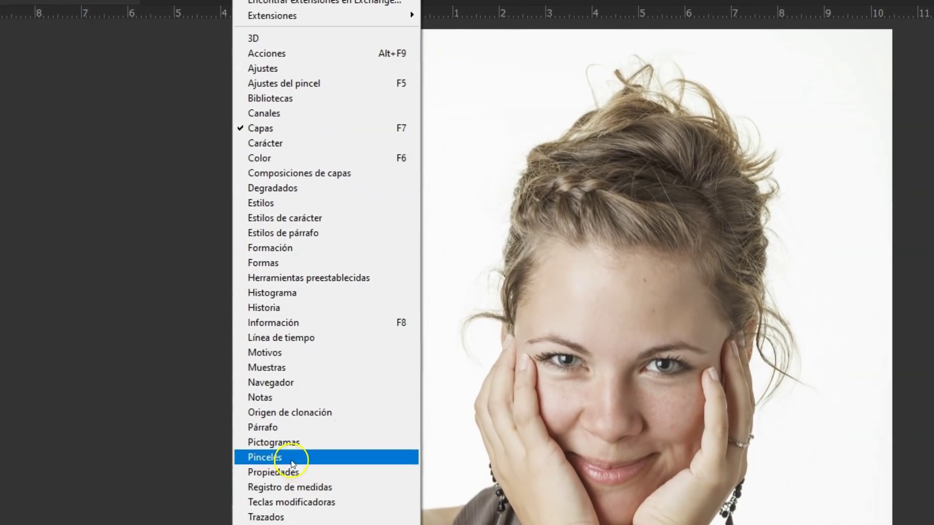
{"action": "left_click", "coordinate": [297, 471]}
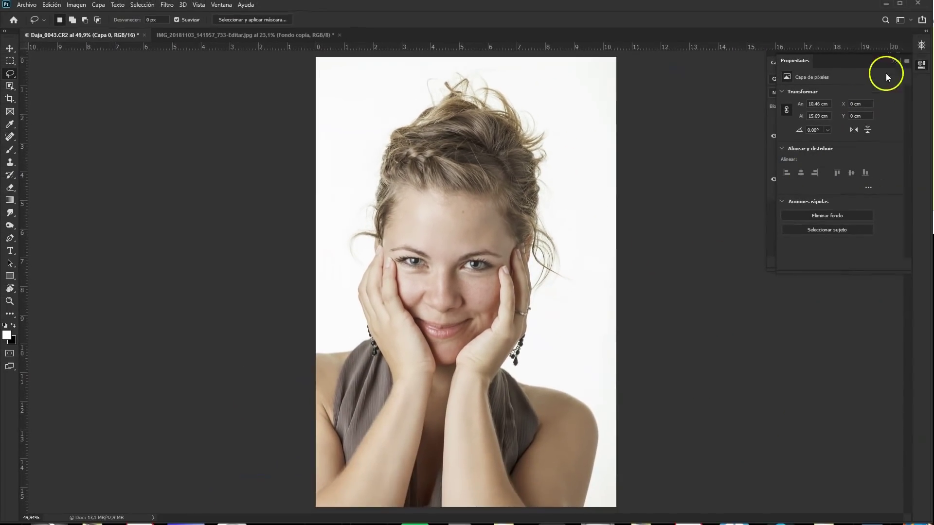
{"action": "left_click_drag", "start_coordinate": [871, 63], "coordinate": [723, 67]}
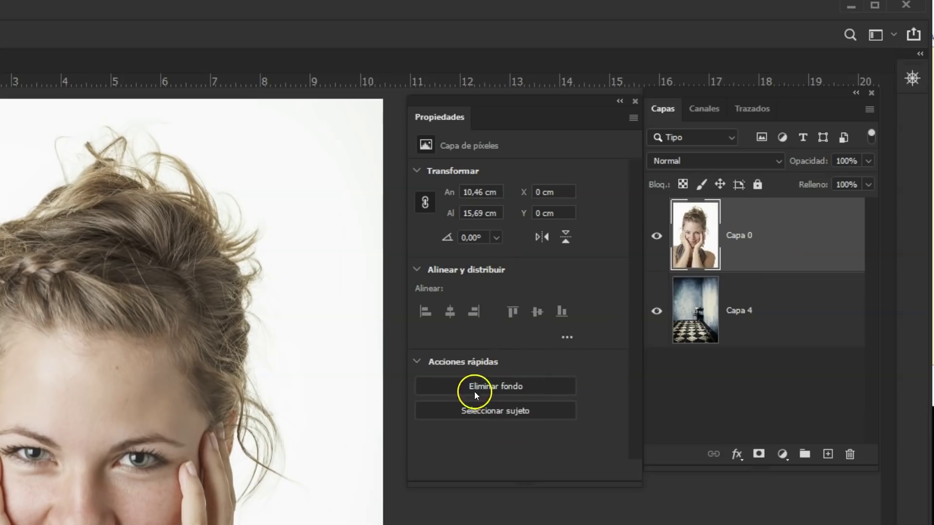
Select the woman as subject, then apply Eliminar fondo and confirm OK
{"action": "left_click", "coordinate": [518, 411]}
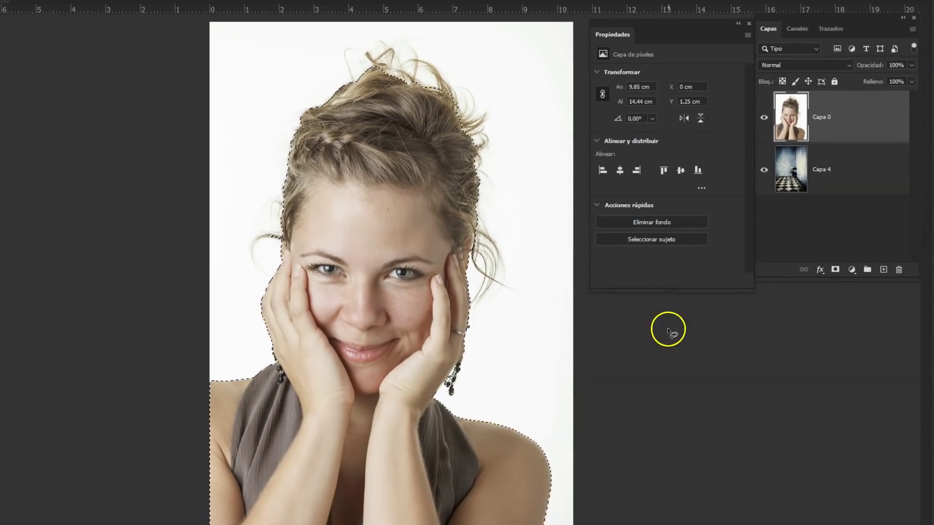
{"action": "left_click", "coordinate": [665, 227]}
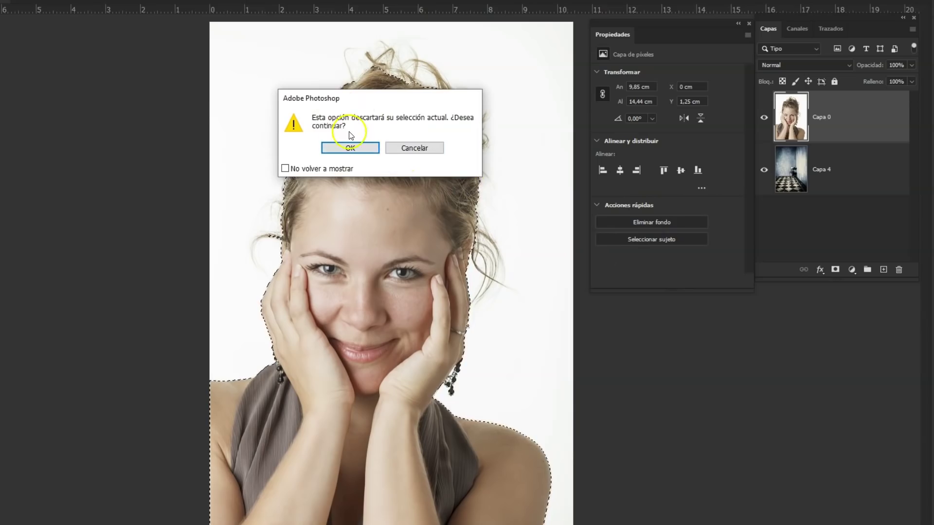
{"action": "left_click", "coordinate": [359, 152]}
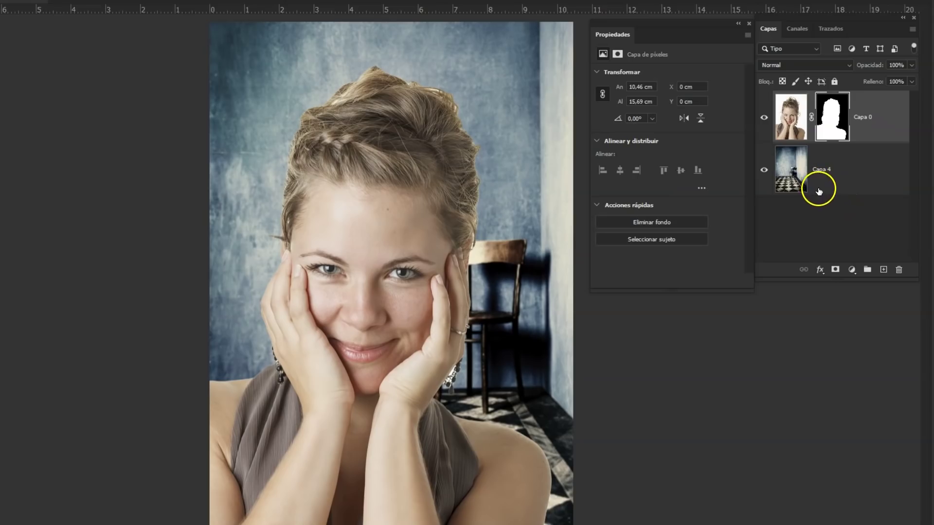
Zoom in to inspect the hair and earring edges, then target Capa 0's layer mask
{"action": "mouse_move", "coordinate": [815, 193]}
{"action": "left_mouse_down"}
{"action": "mouse_move", "coordinate": [556, 384]}
{"action": "mouse_move", "coordinate": [486, 388]}
{"action": "left_mouse_up"}
{"action": "scroll", "coordinate": [486, 388], "scroll_direction": "up", "scroll_amount": 3}
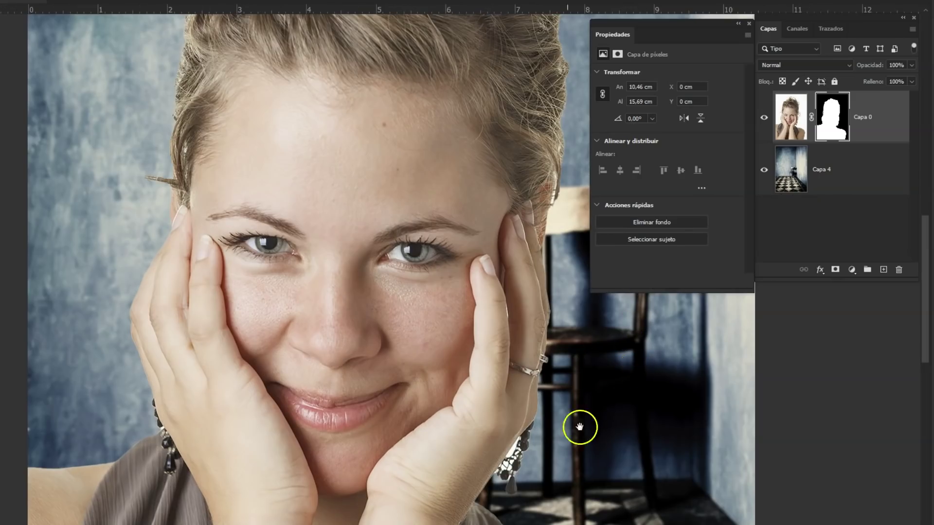
{"action": "left_click_drag", "start_coordinate": [579, 428], "coordinate": [432, 359]}
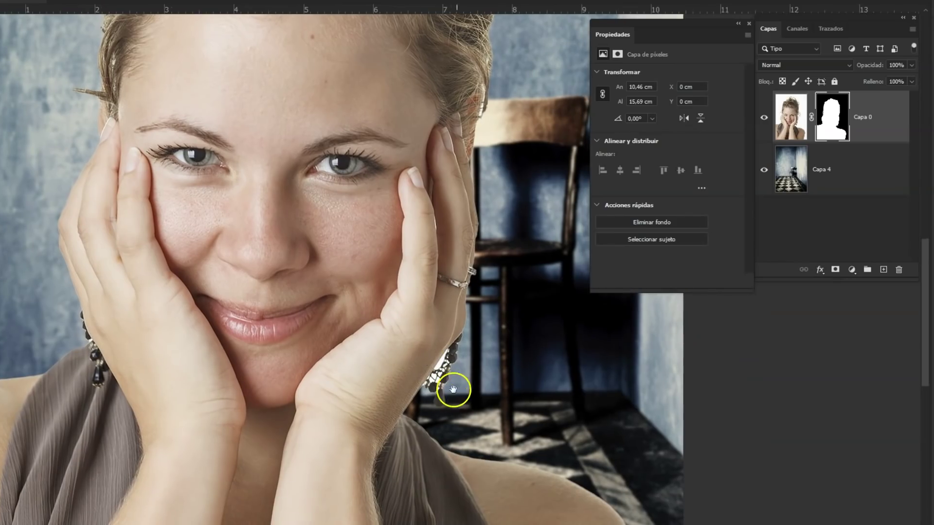
{"action": "mouse_move", "coordinate": [431, 316]}
{"action": "left_mouse_down"}
{"action": "mouse_move", "coordinate": [418, 328]}
{"action": "mouse_move", "coordinate": [455, 408]}
{"action": "left_mouse_up"}
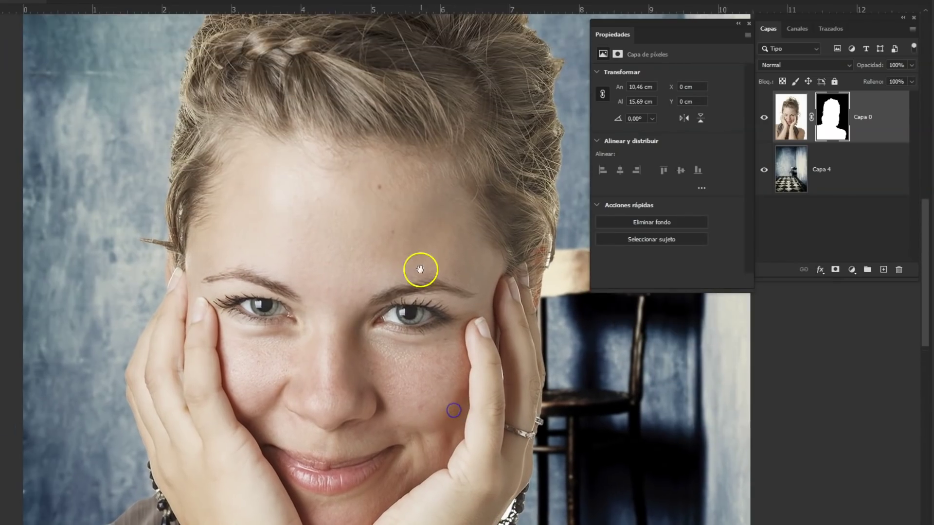
{"action": "left_click_drag", "start_coordinate": [421, 267], "coordinate": [403, 340]}
{"action": "left_click_drag", "start_coordinate": [193, 291], "coordinate": [209, 333]}
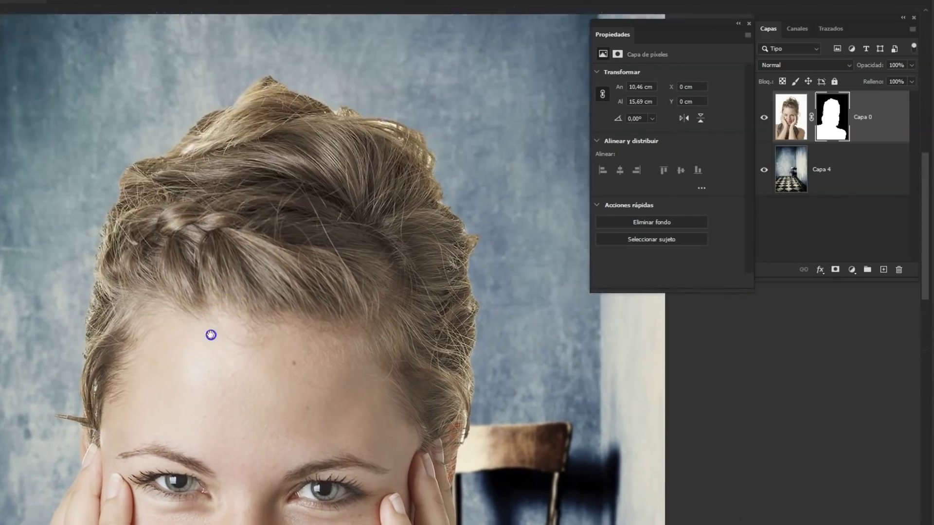
{"action": "mouse_move", "coordinate": [413, 208]}
{"action": "left_mouse_down"}
{"action": "mouse_move", "coordinate": [394, 269]}
{"action": "mouse_move", "coordinate": [439, 198]}
{"action": "left_mouse_up"}
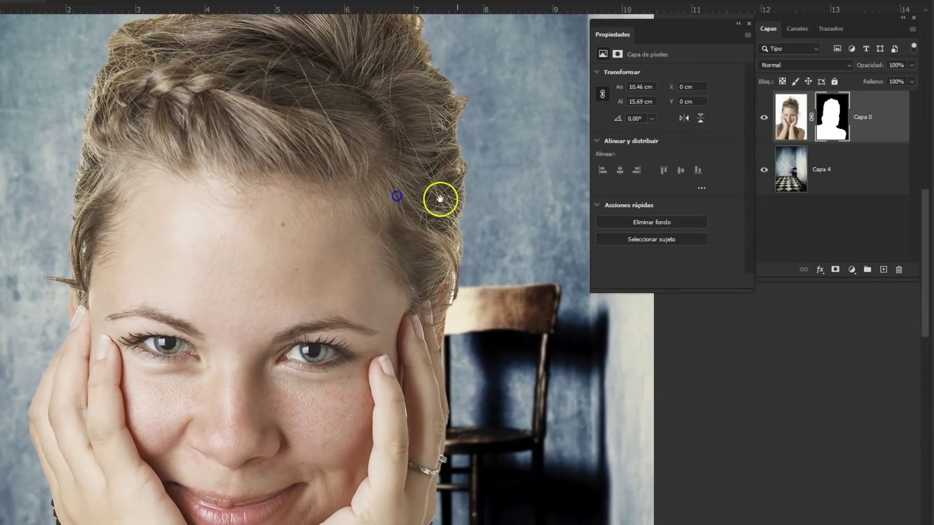
{"action": "left_click", "coordinate": [835, 129]}
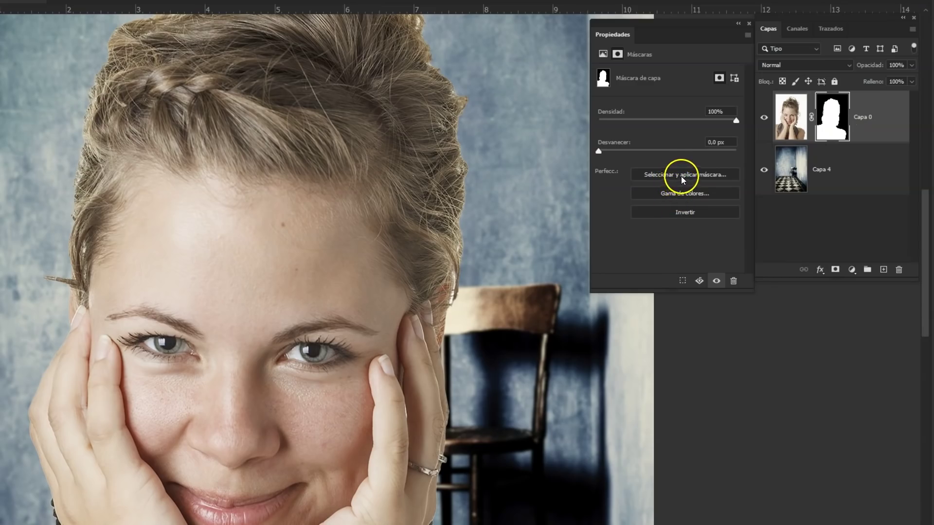
Open Seleccionar y aplicar máscara, zoom out, try Blanco y negro, then return to Papel cebolla
{"action": "left_click", "coordinate": [682, 176]}
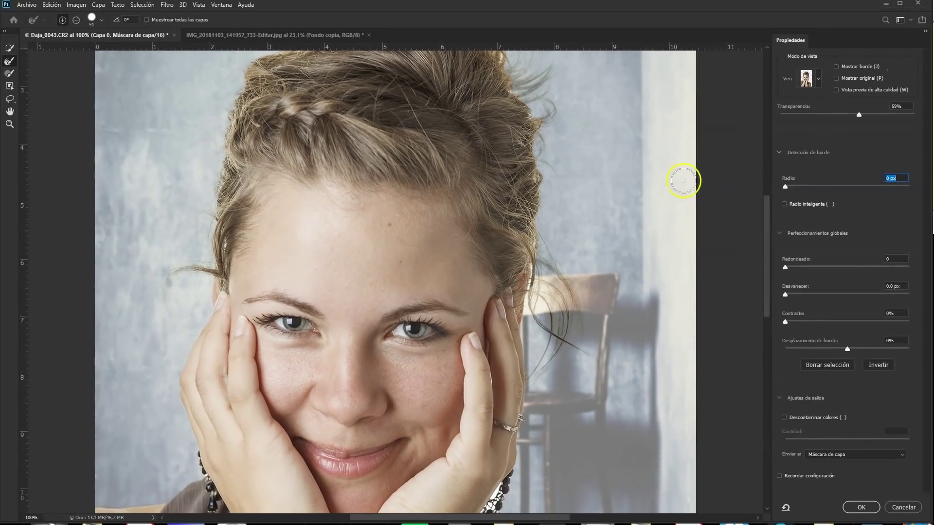
{"action": "right_click", "coordinate": [533, 380]}
{"action": "key", "text": "ctrl+minus"}
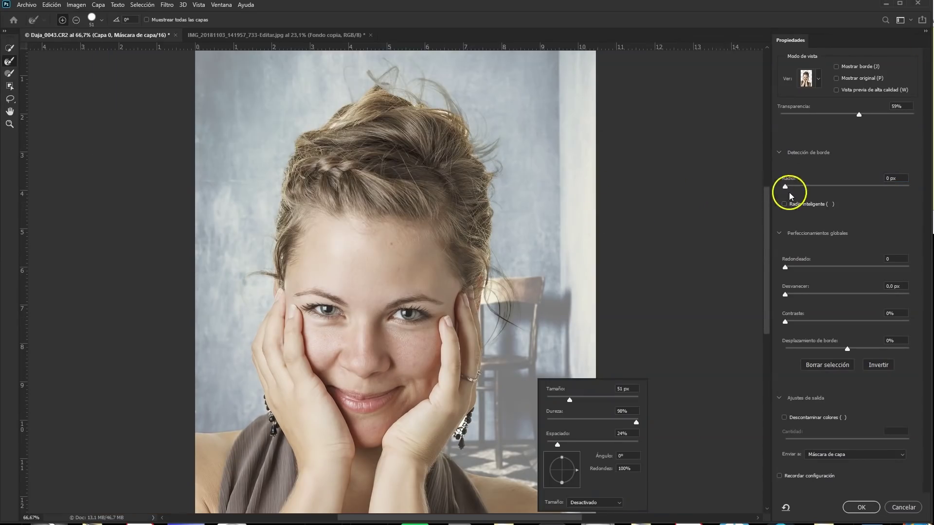
{"action": "left_click", "coordinate": [819, 83]}
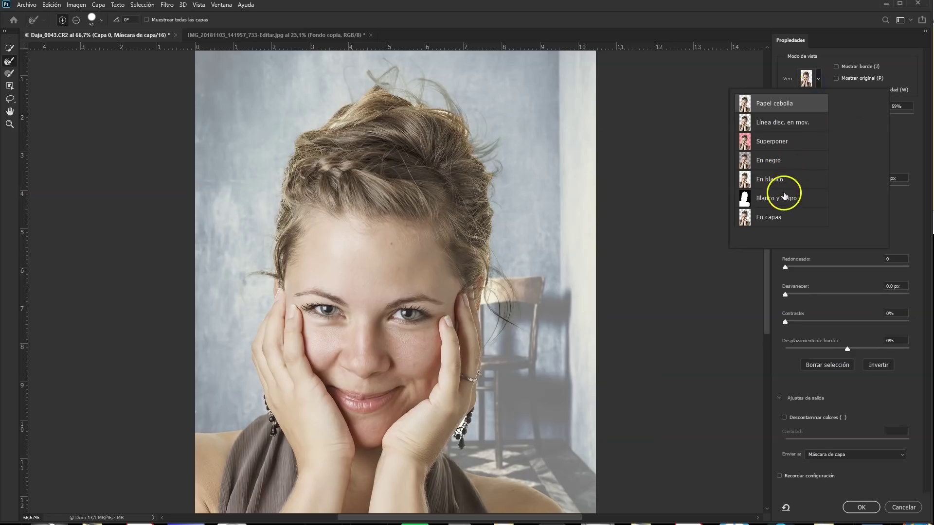
{"action": "left_click", "coordinate": [786, 198]}
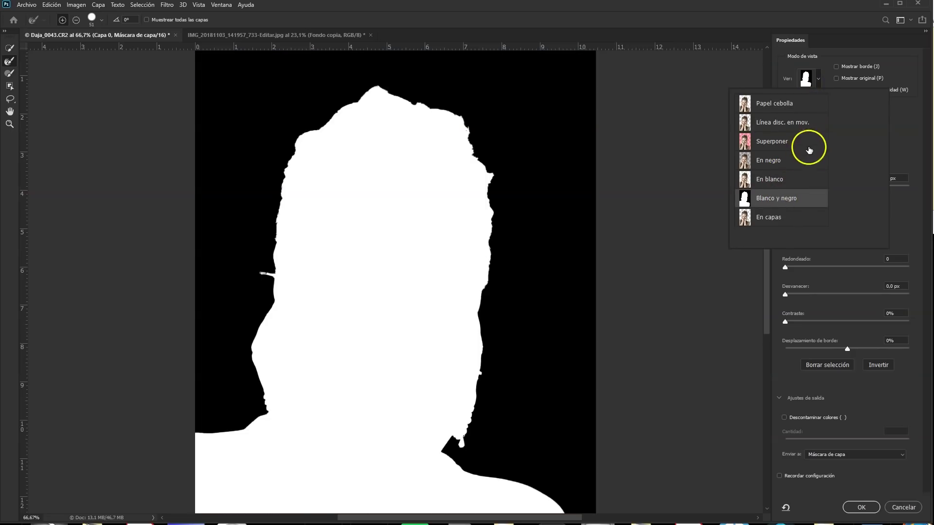
{"action": "left_click", "coordinate": [786, 104]}
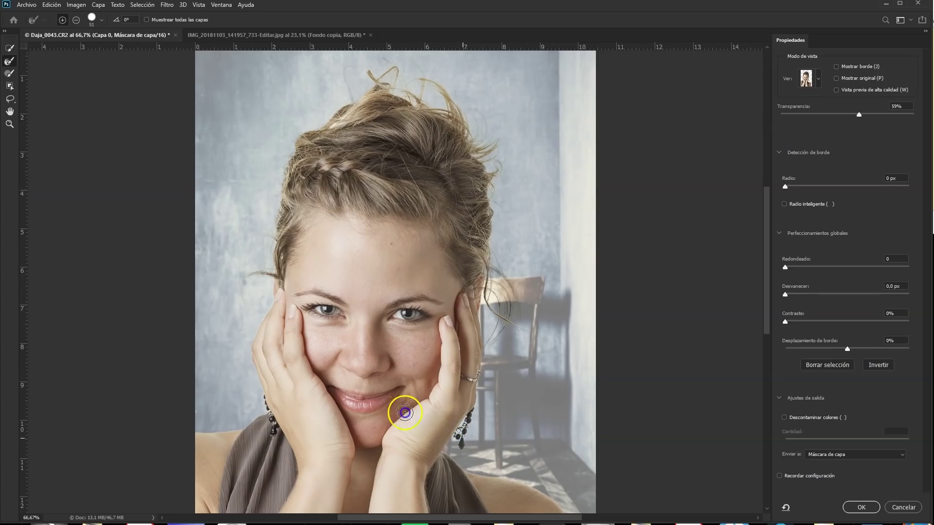
{"action": "left_click", "coordinate": [501, 201]}
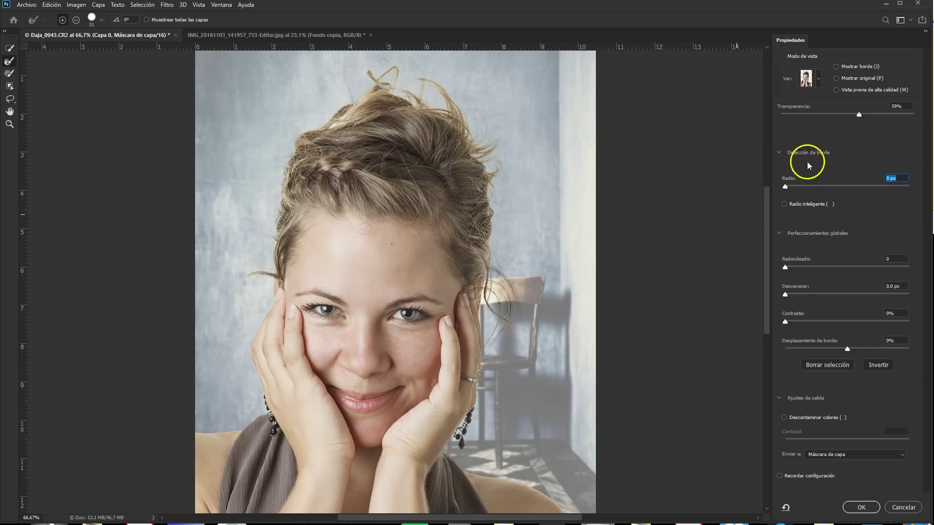
Refine the hair edge with a 7 px smart radius and colour decontamination, output as a new masked layer
{"action": "left_click_drag", "start_coordinate": [786, 186], "coordinate": [823, 188]}
{"action": "left_click", "coordinate": [784, 204]}
{"action": "left_click", "coordinate": [785, 417]}
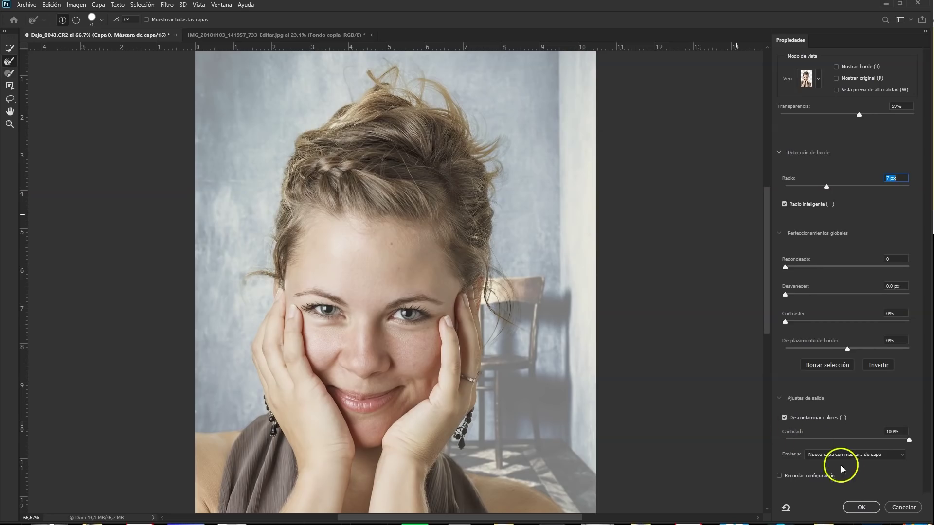
{"action": "left_click", "coordinate": [861, 507]}
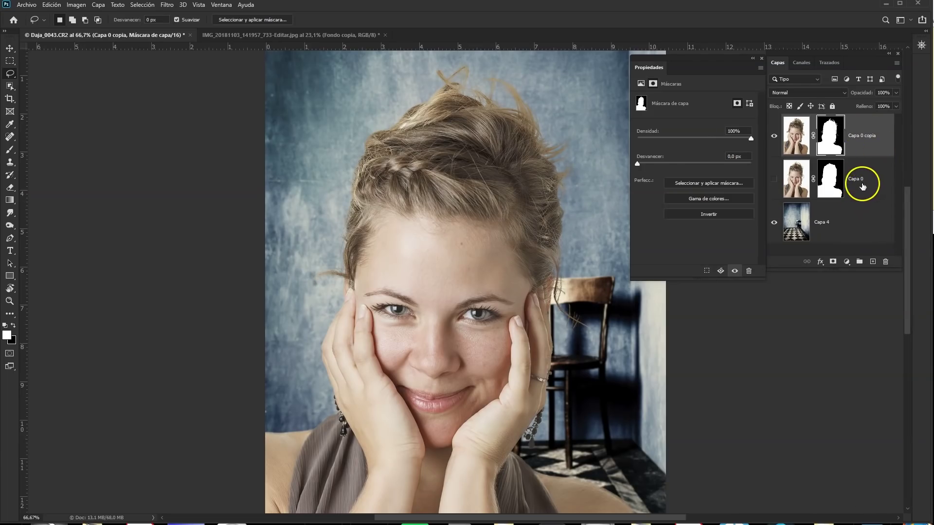
{"action": "left_click", "coordinate": [835, 145], "text": "alt"}
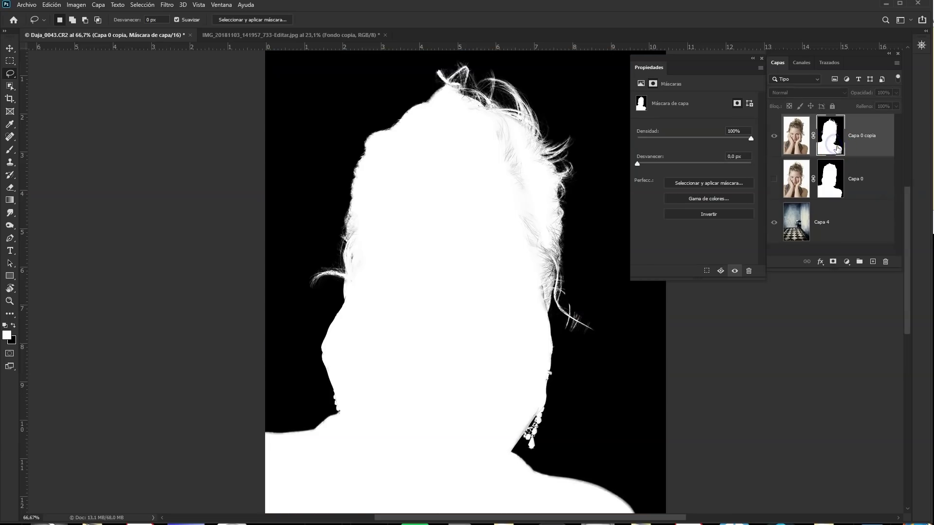
{"action": "left_click", "coordinate": [830, 183], "text": "alt"}
{"action": "left_click", "coordinate": [835, 138], "text": "alt"}
{"action": "left_click", "coordinate": [829, 180], "text": "alt"}
{"action": "left_click", "coordinate": [835, 141], "text": "alt"}
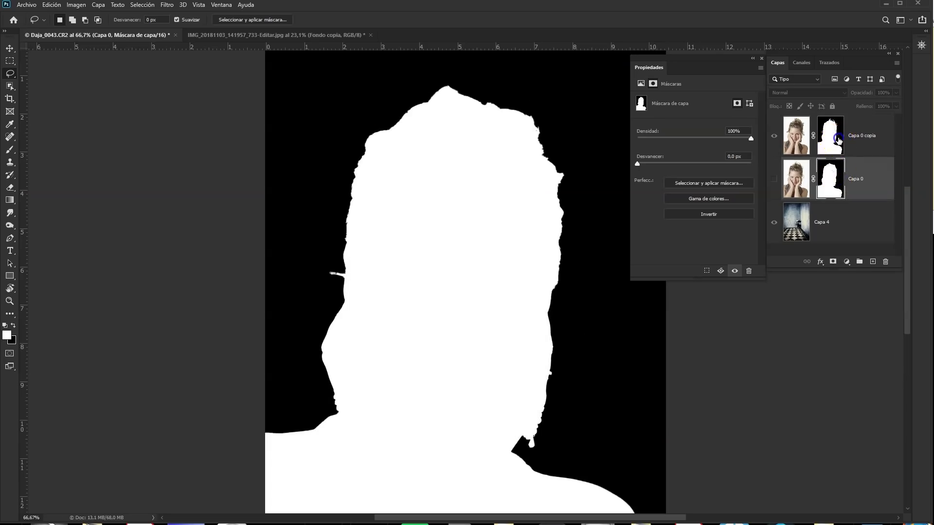
{"action": "left_click", "coordinate": [796, 146]}
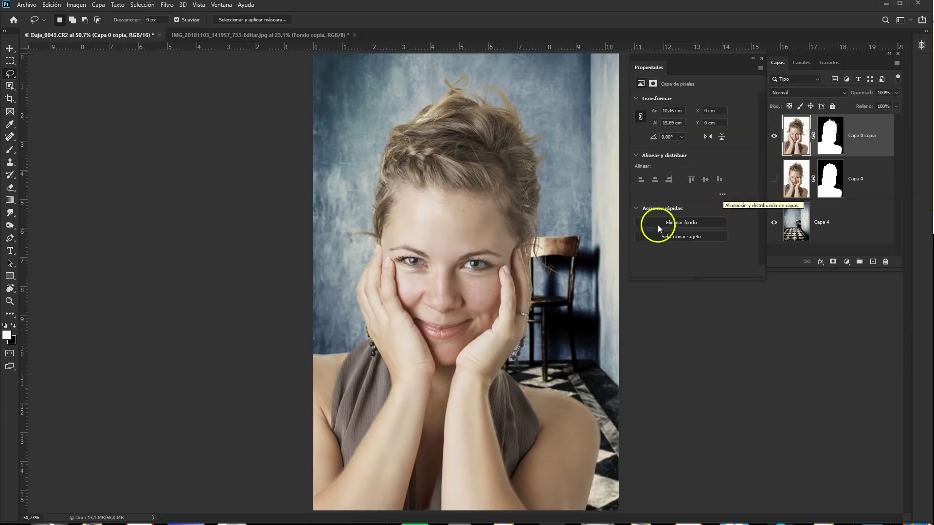